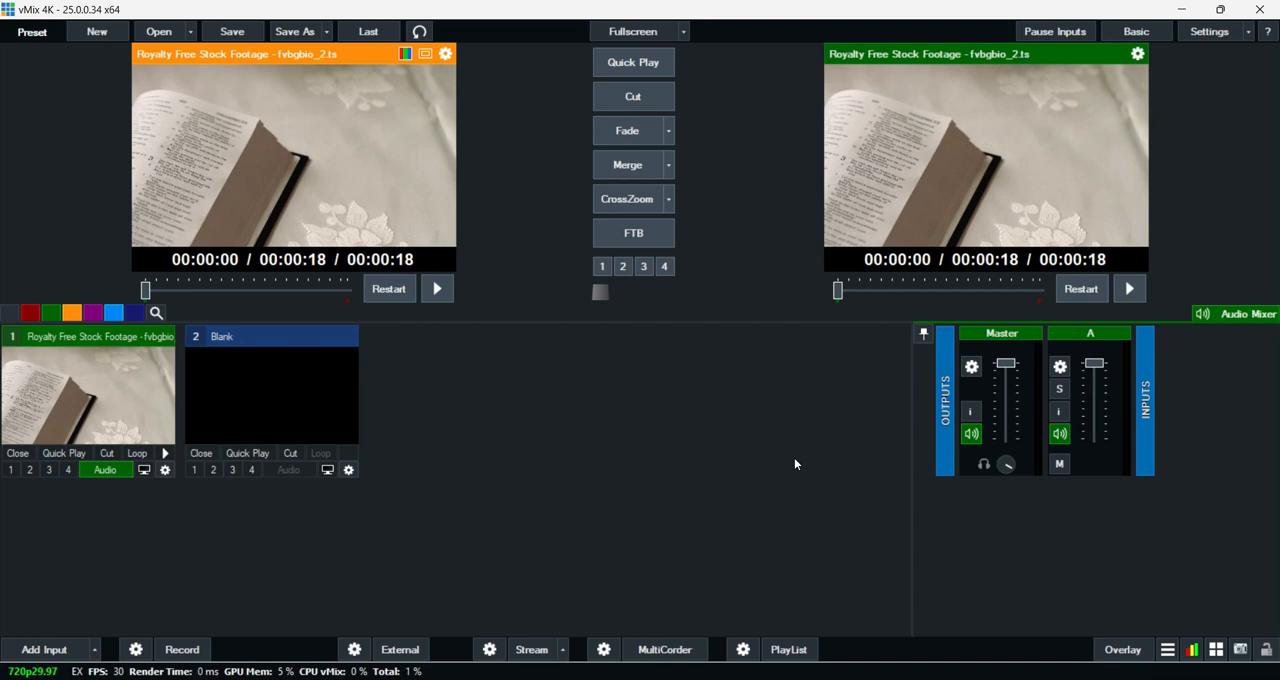
left_click(98, 38)
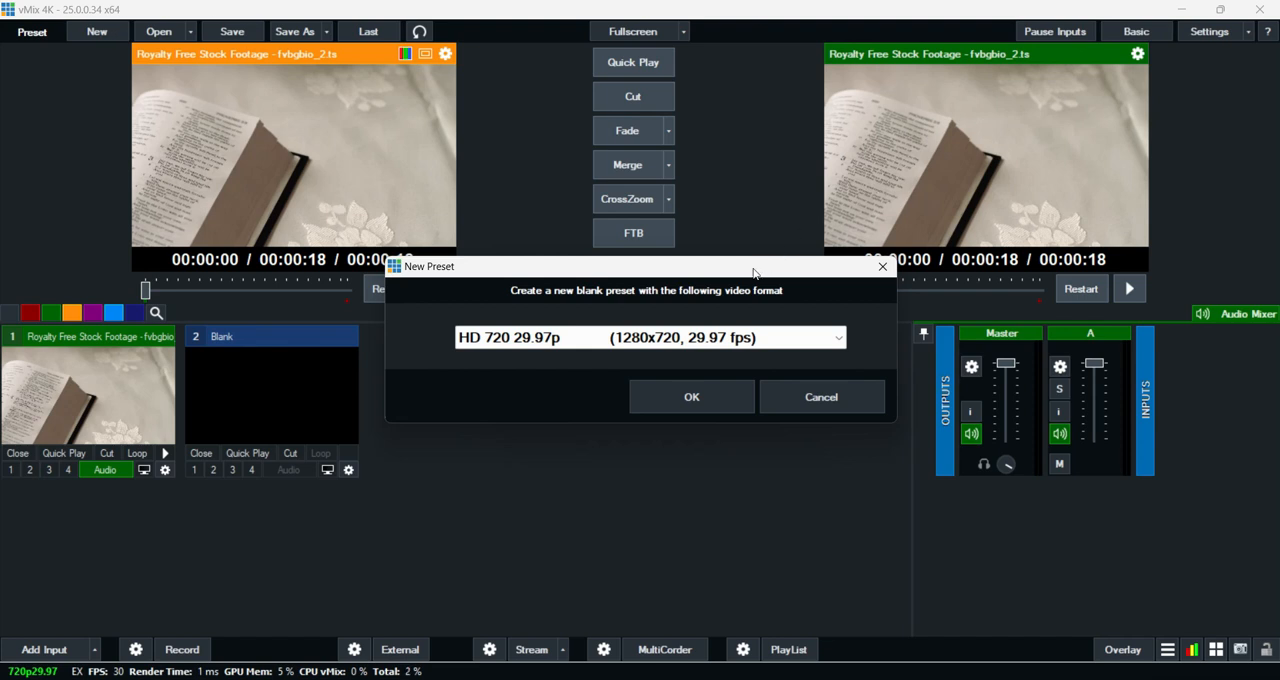
left_click(672, 345)
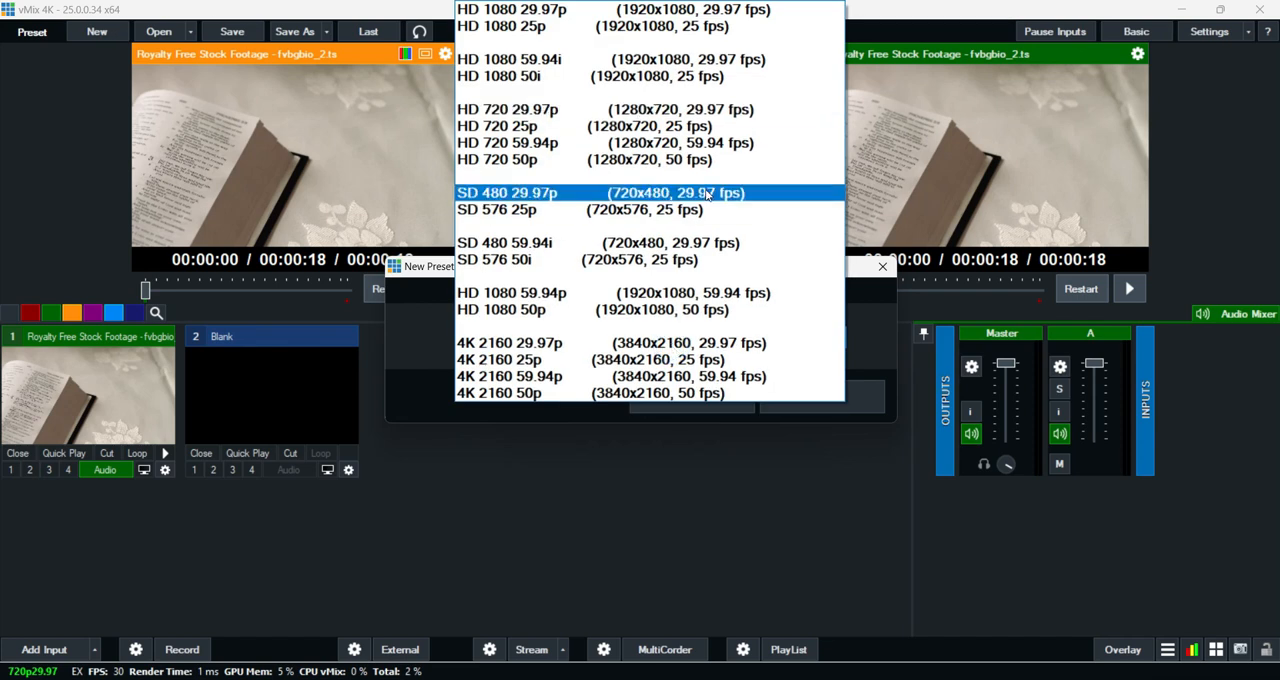
left_click(670, 115)
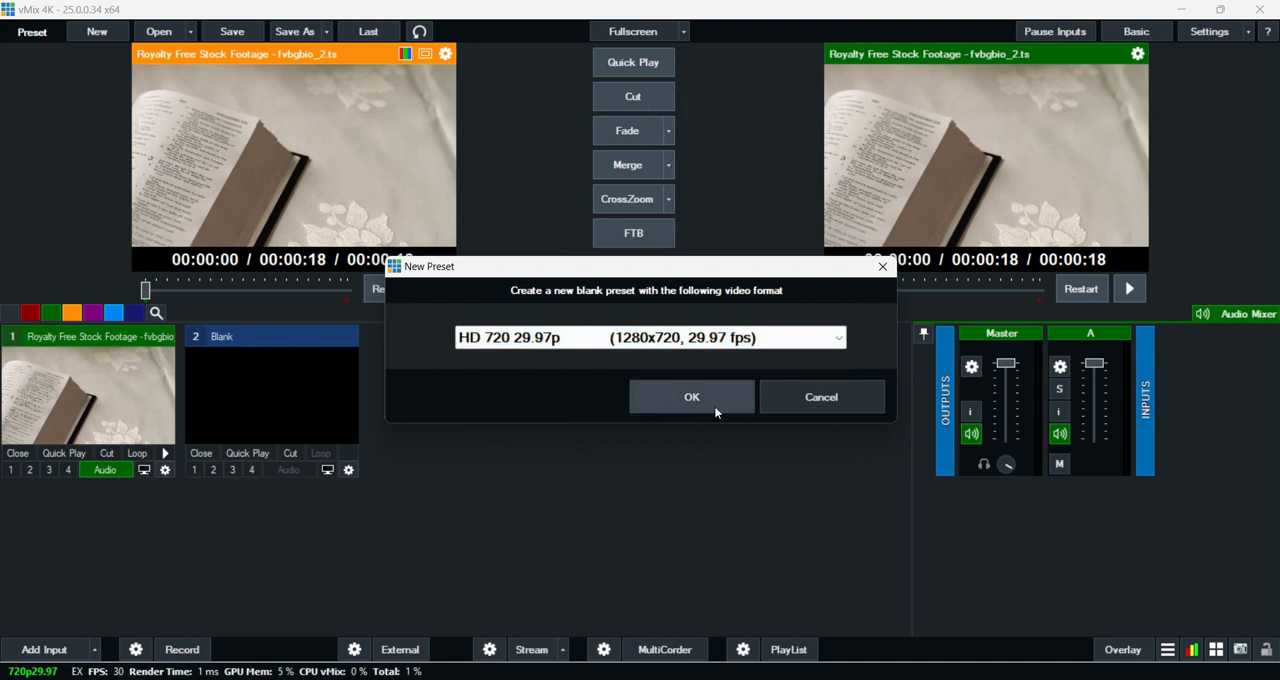
left_click(800, 400)
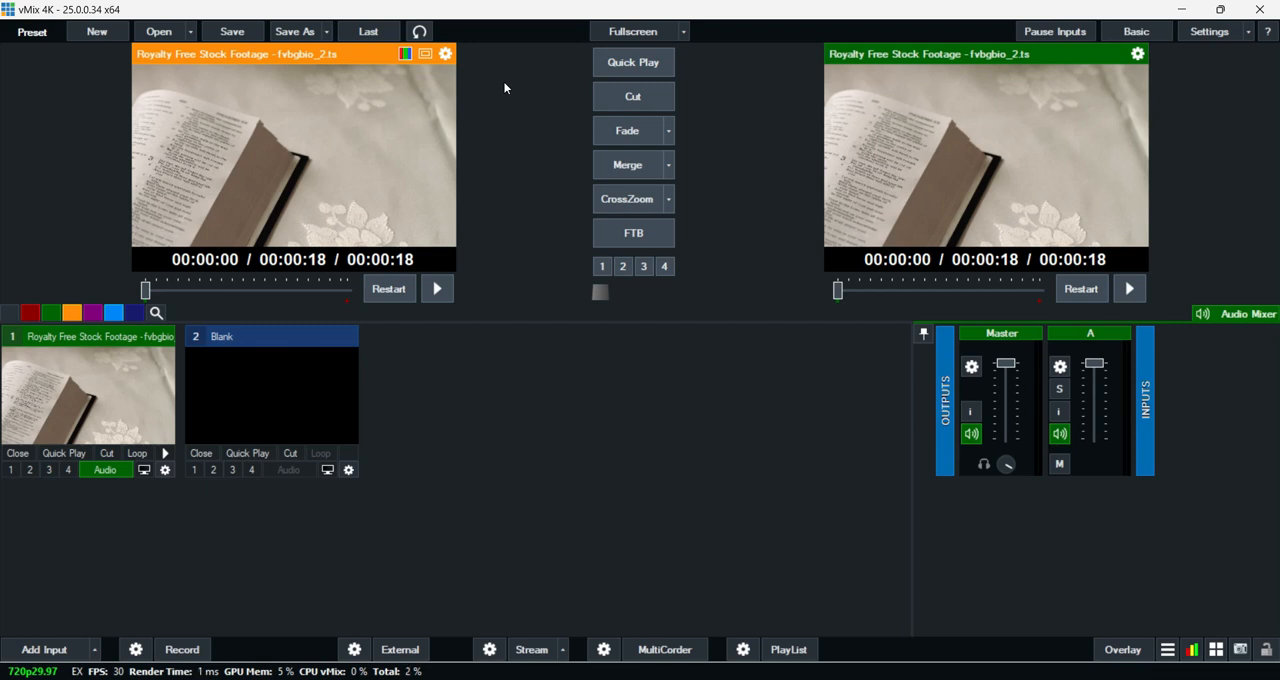
left_click(190, 33)
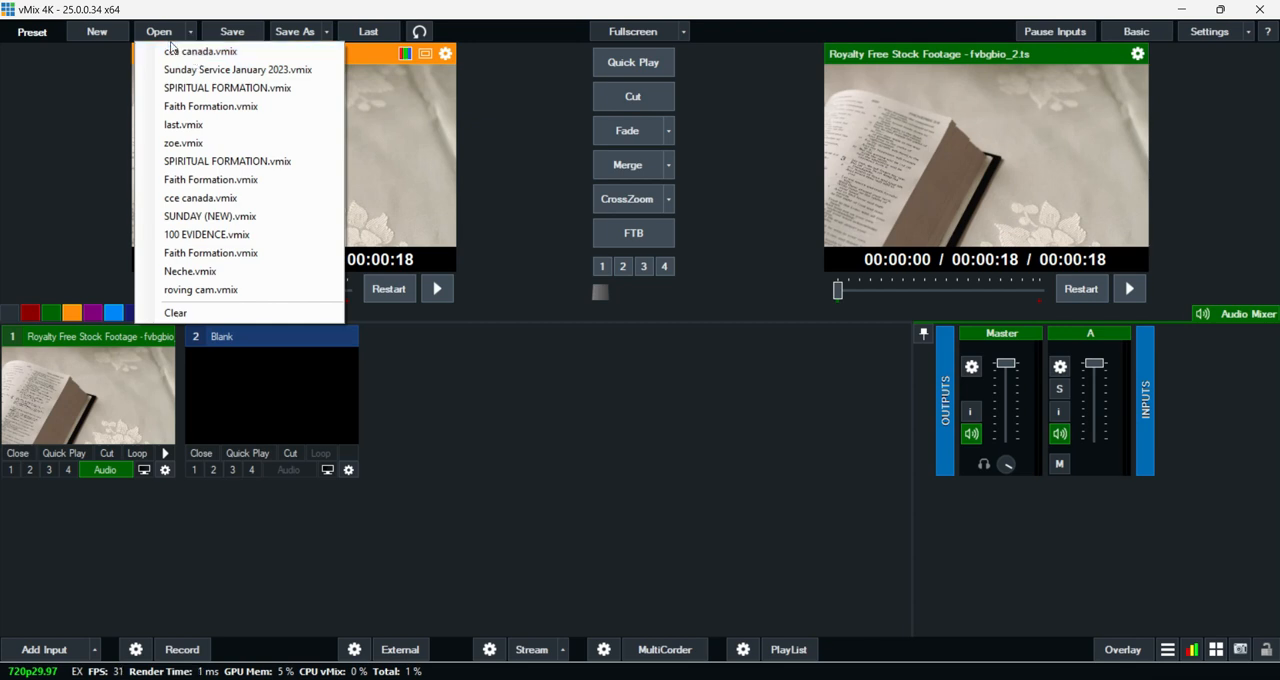
left_click(164, 35)
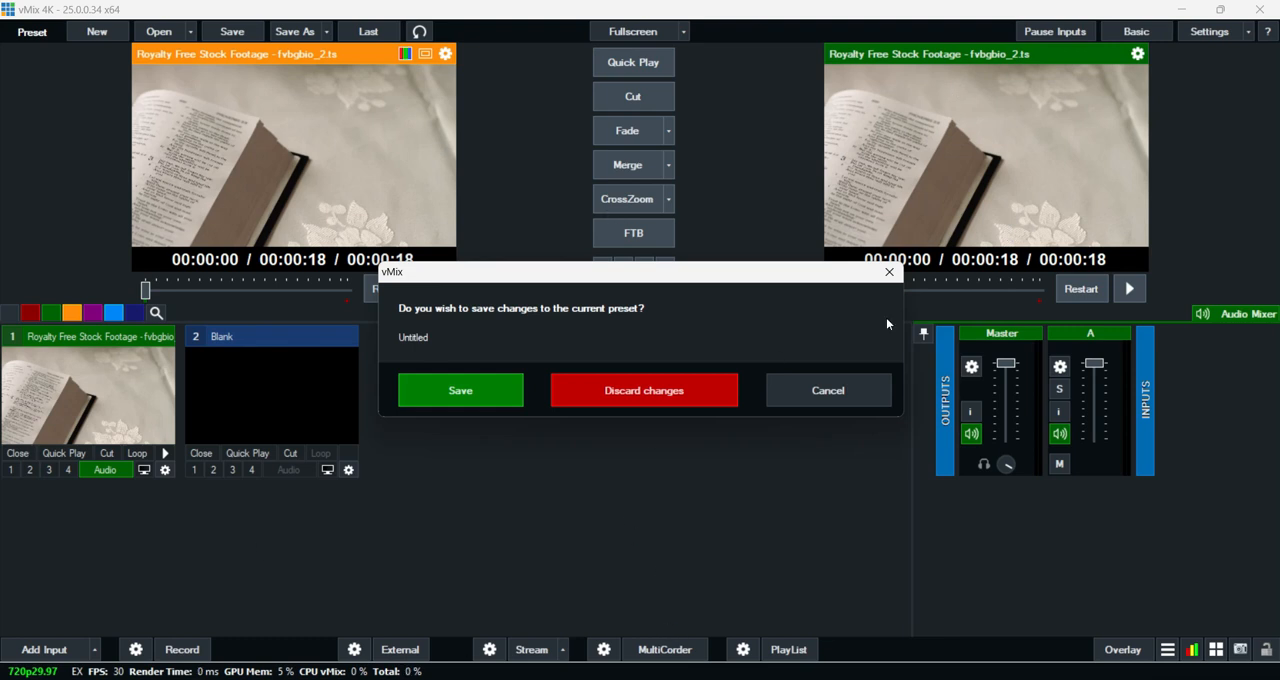
left_click(627, 400)
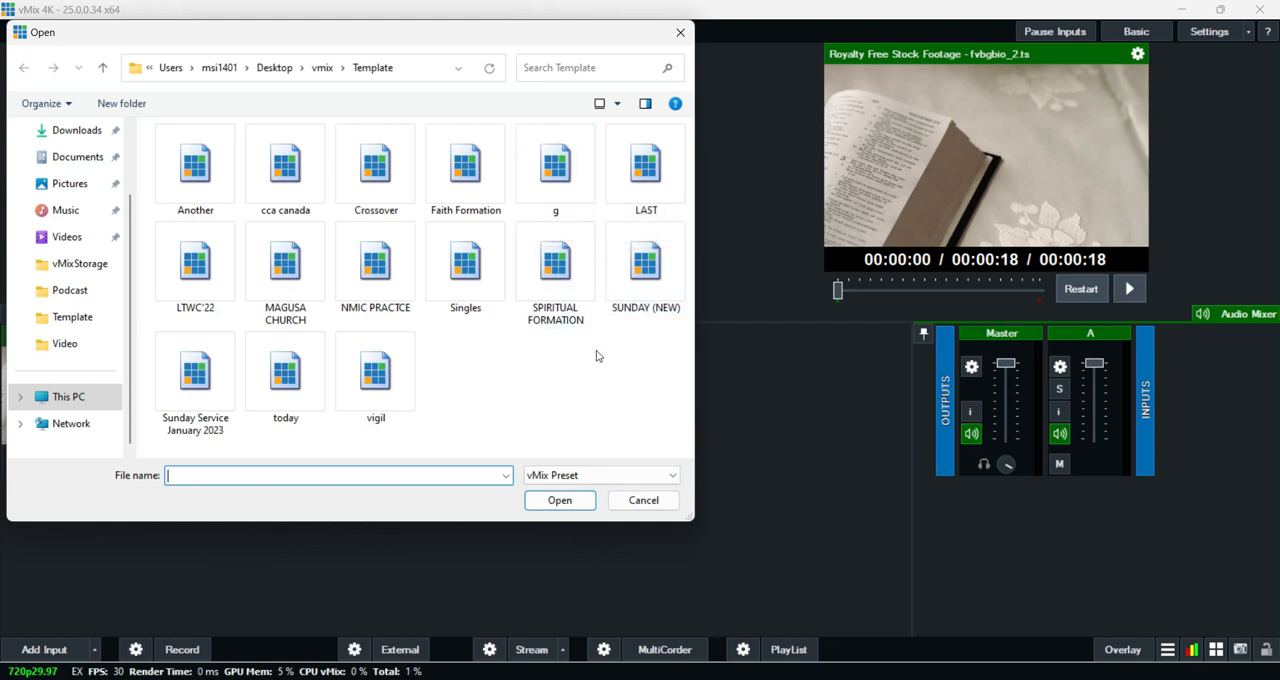
left_click(654, 503)
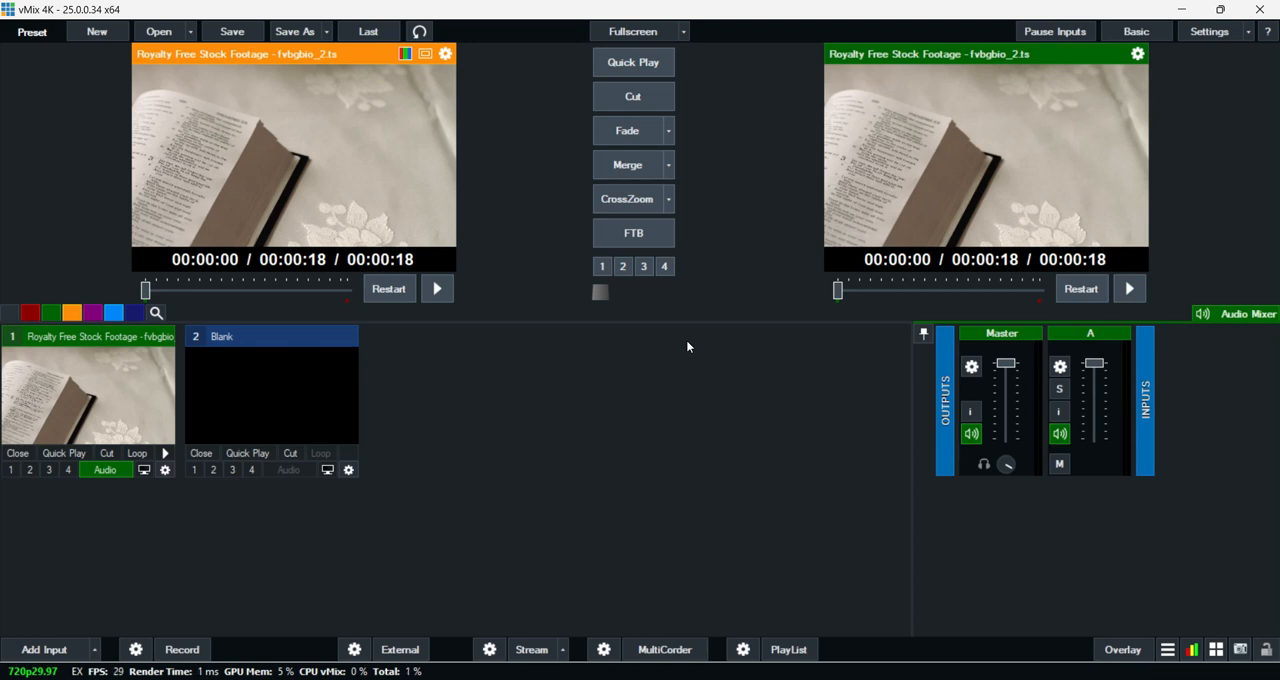
- Save the current preset as "New template" in the Template folder and check the list of recent presets
left_click(242, 40)
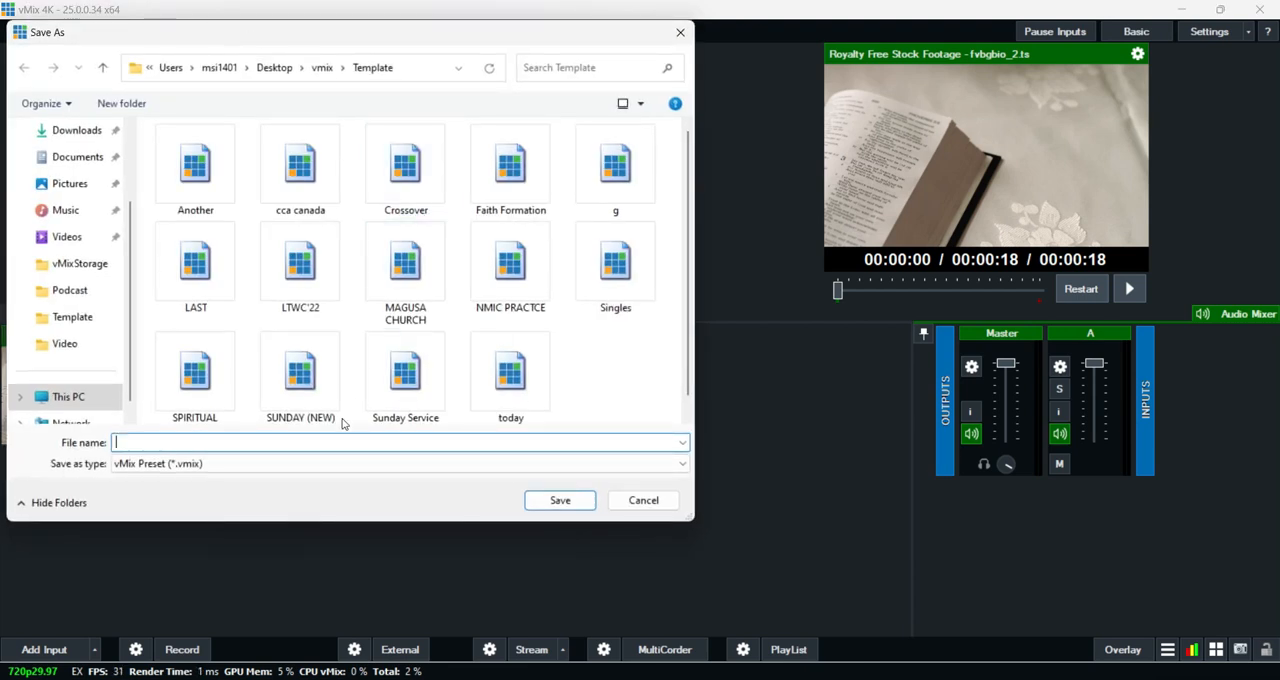
left_click(321, 447)
type("New template")
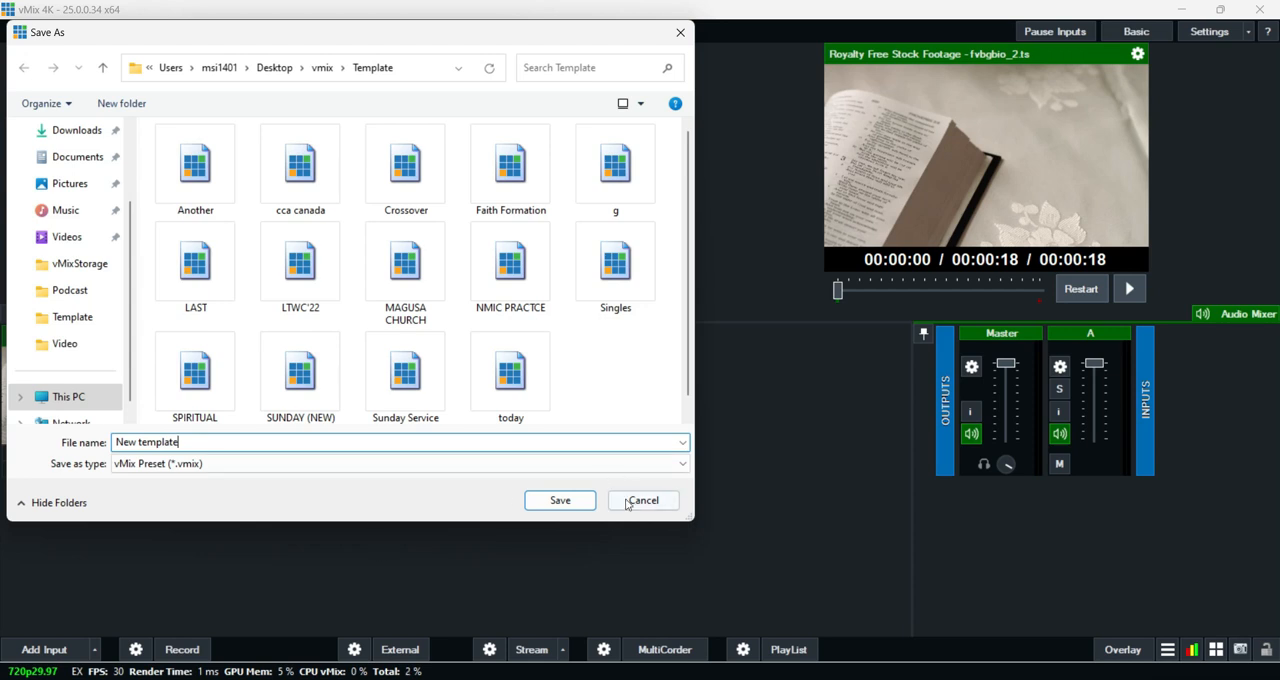
left_click(580, 500)
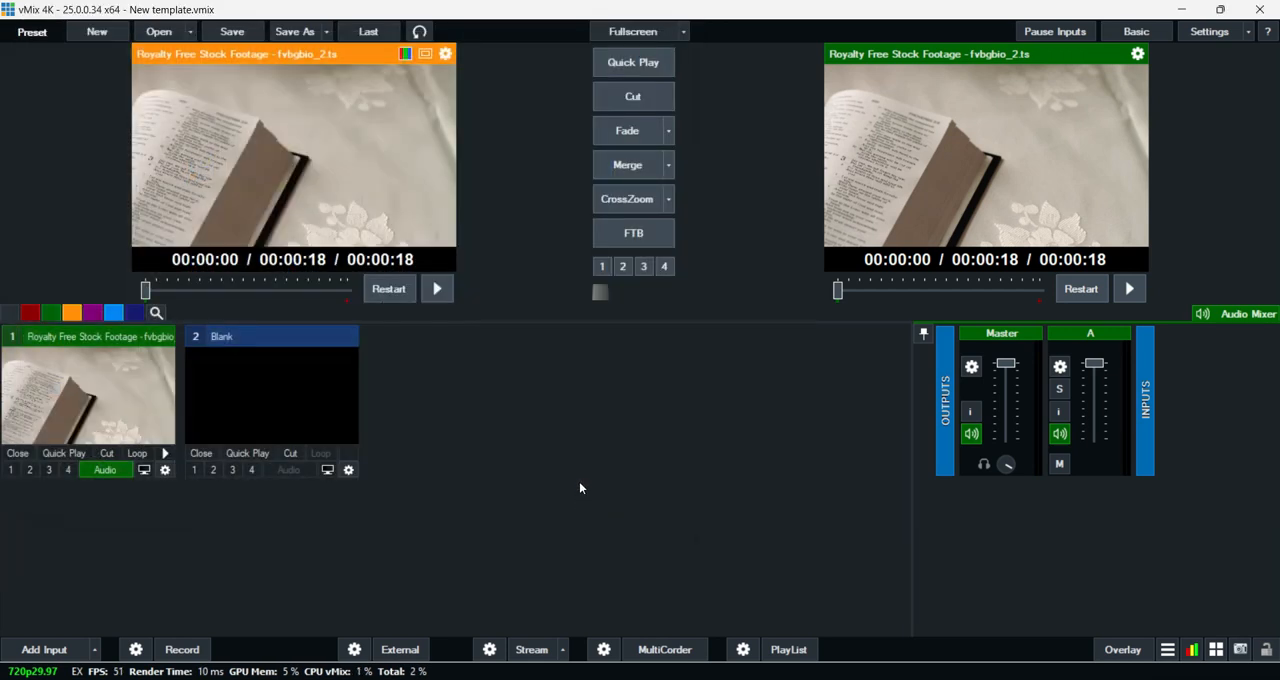
left_click(190, 33)
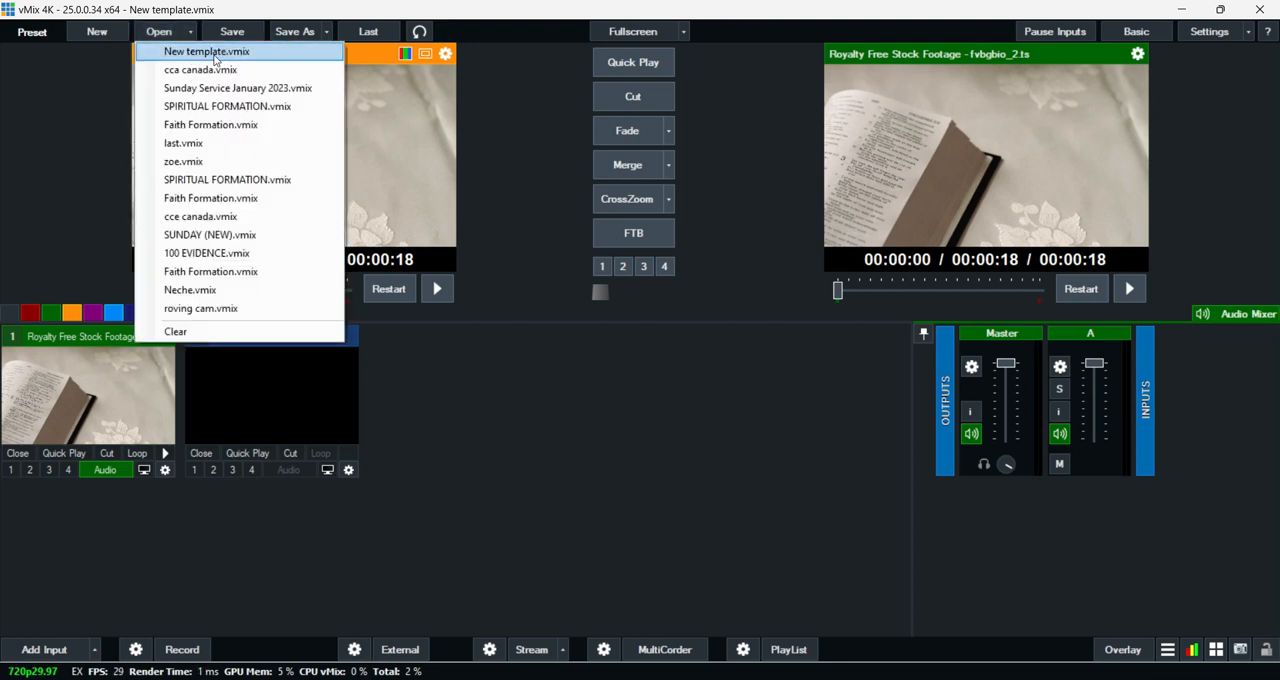
left_click(405, 368)
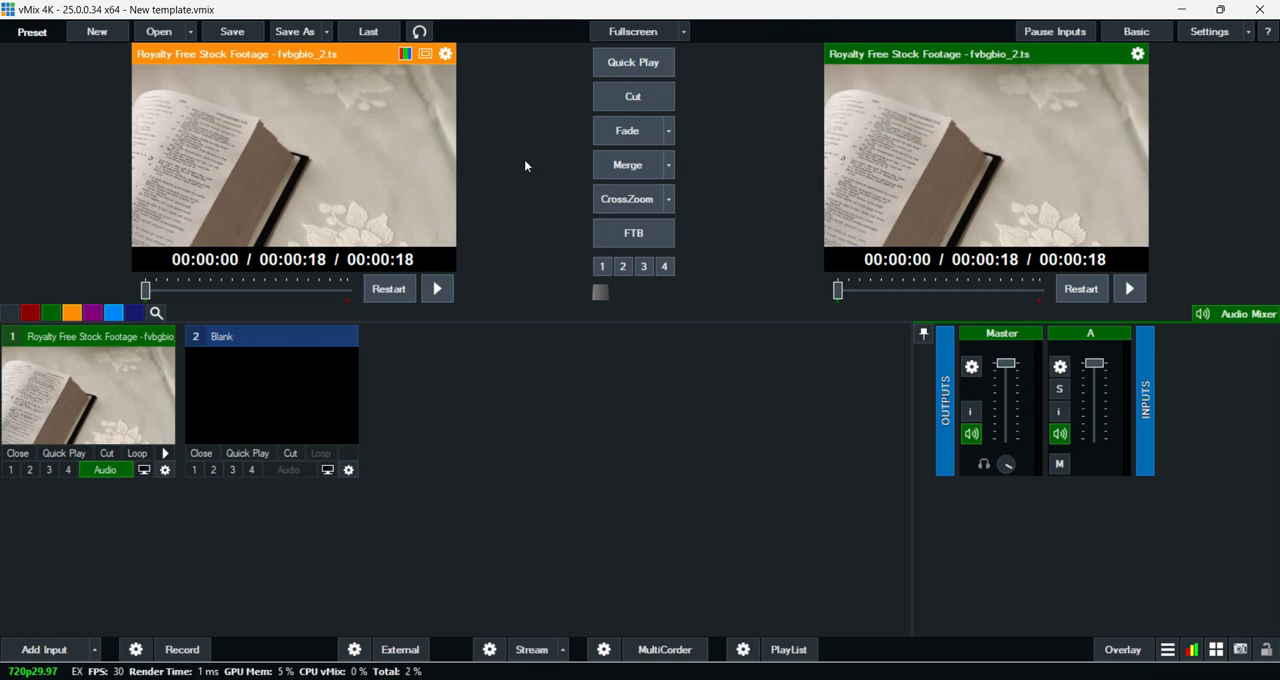
- Save a copy of the preset under the new name "sdsd" and check the list of recent presets
left_click(325, 37)
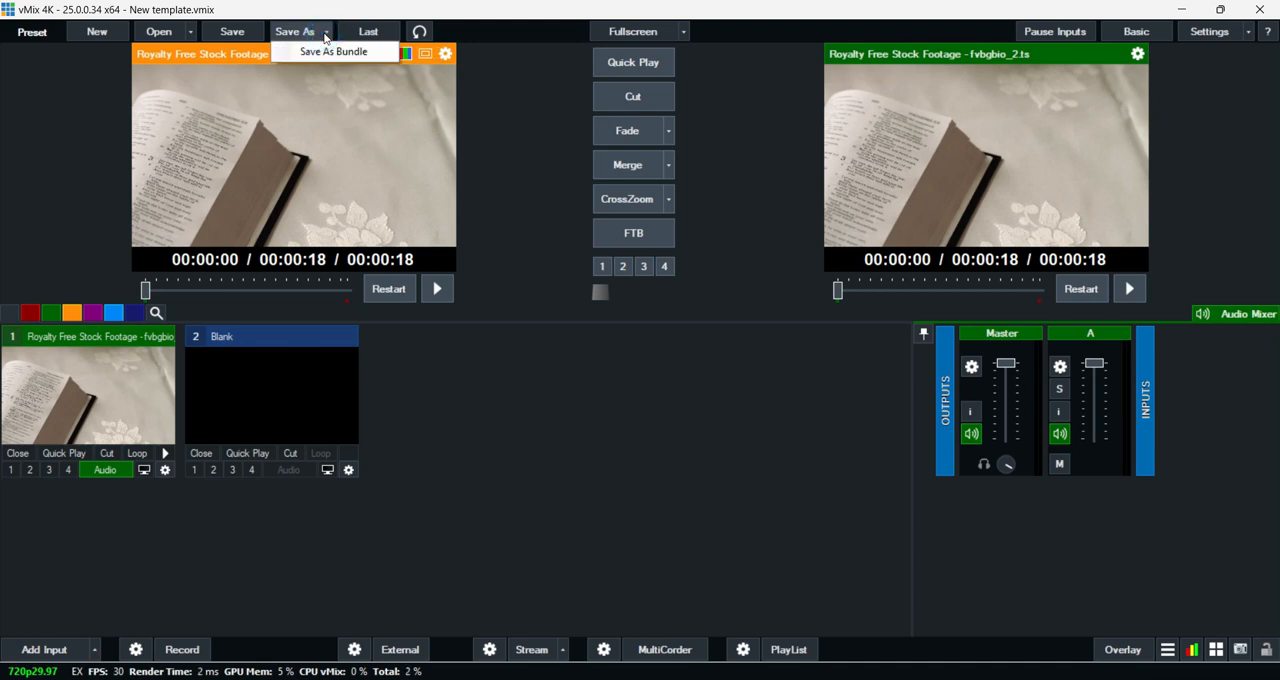
left_click(294, 38)
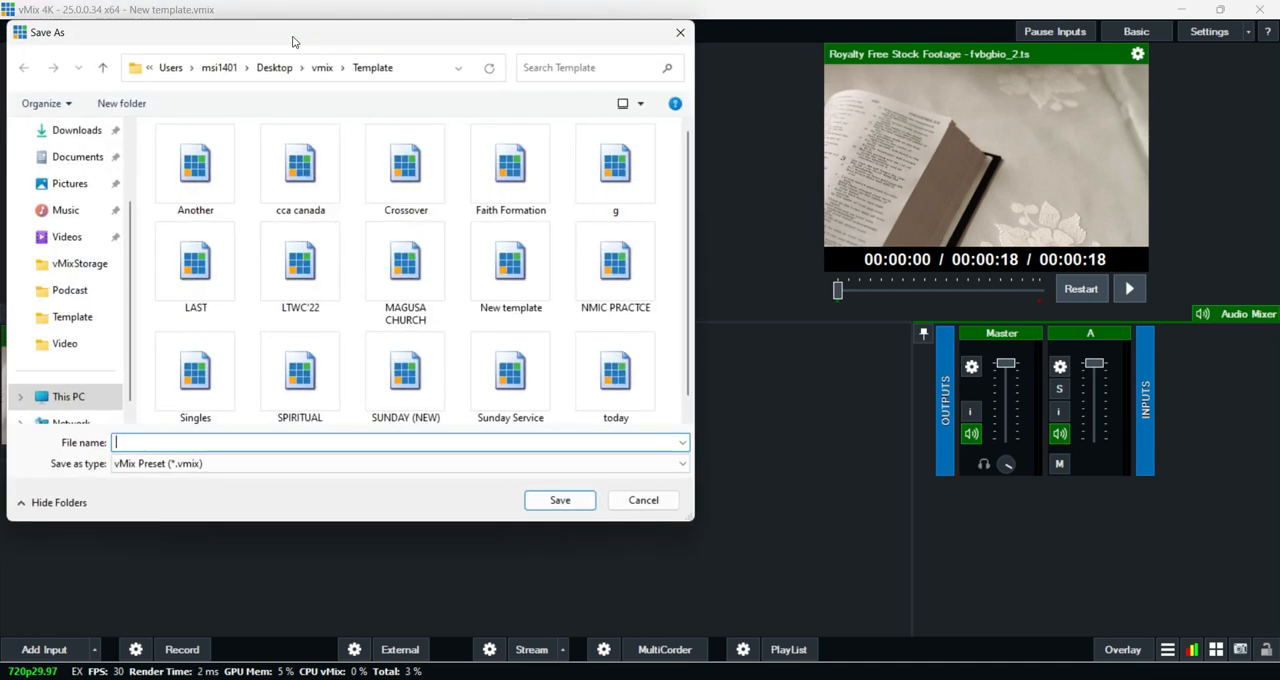
type("sdsd")
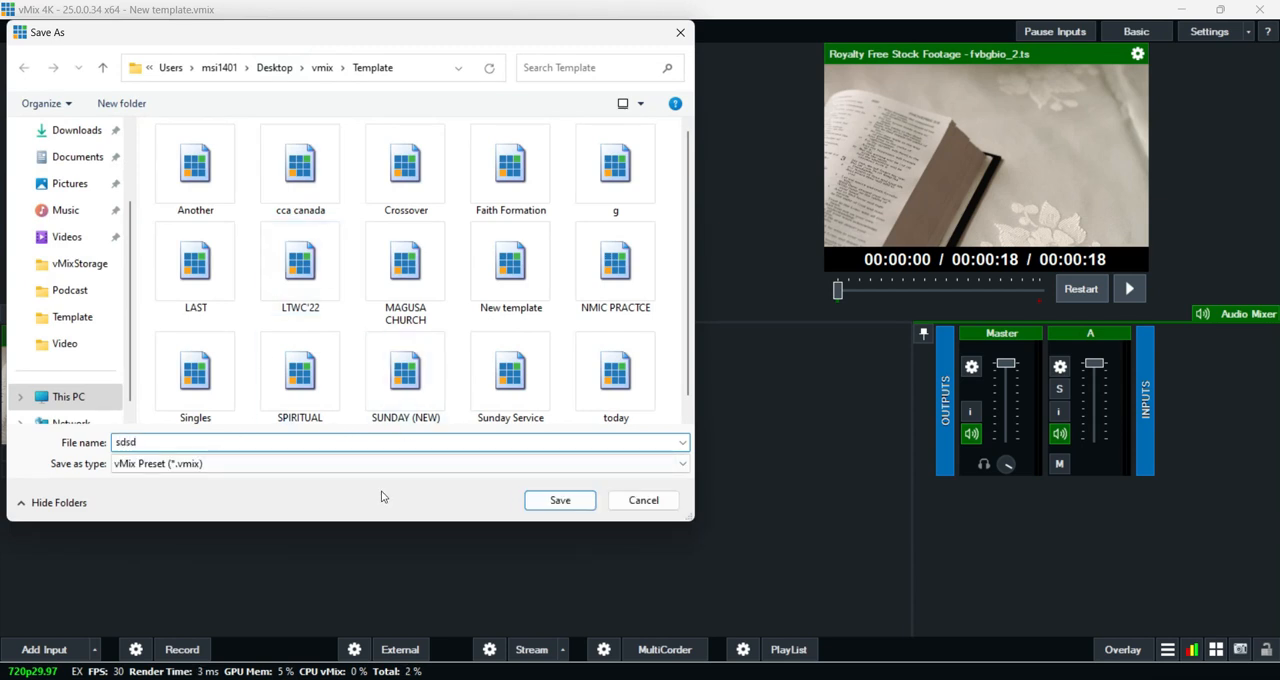
left_click(557, 500)
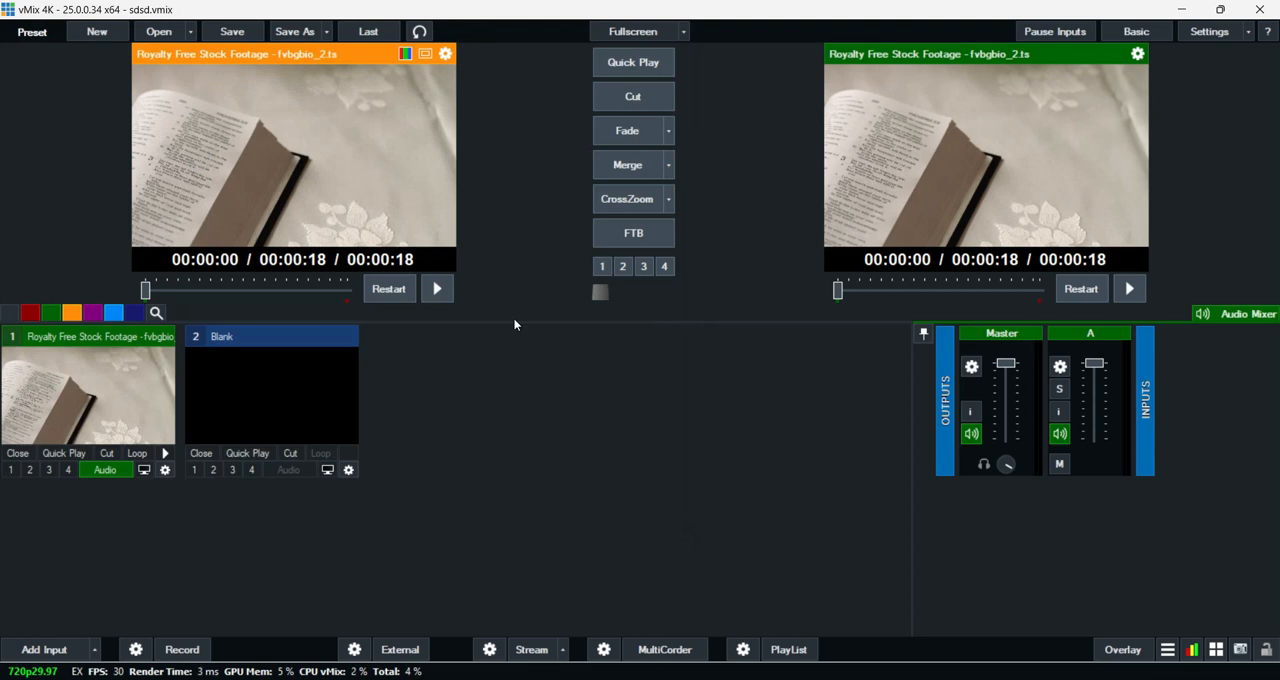
left_click(190, 31)
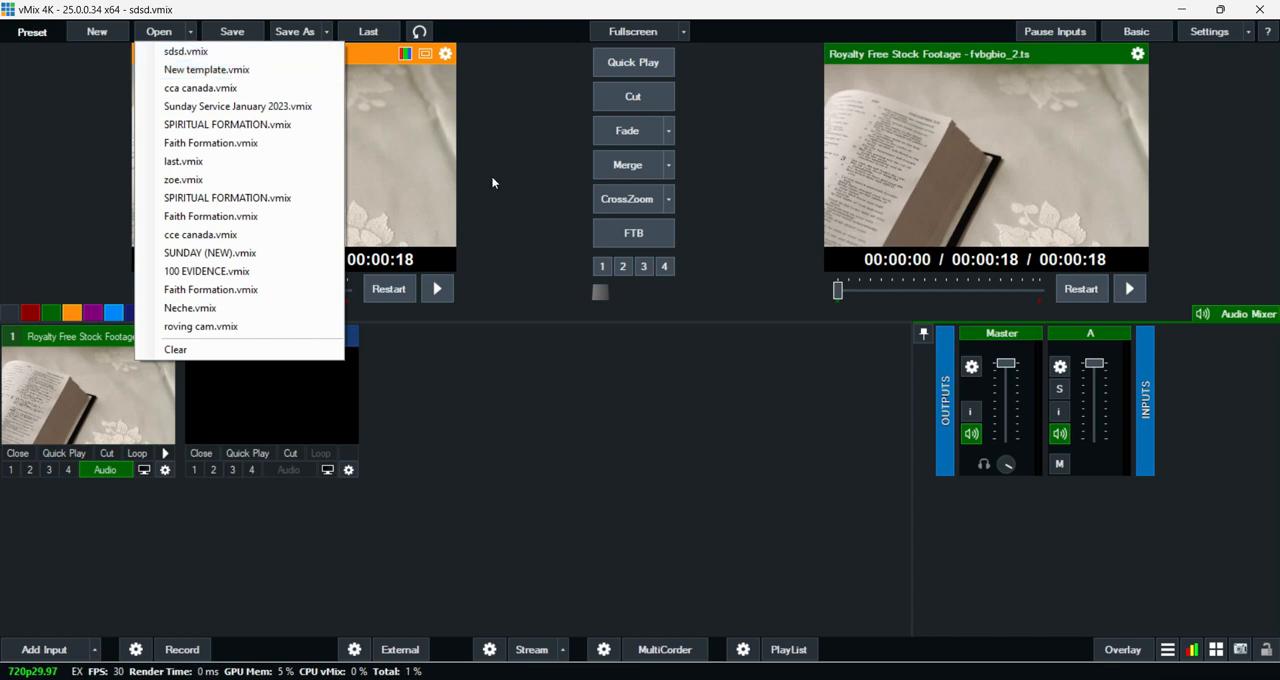
left_click(535, 400)
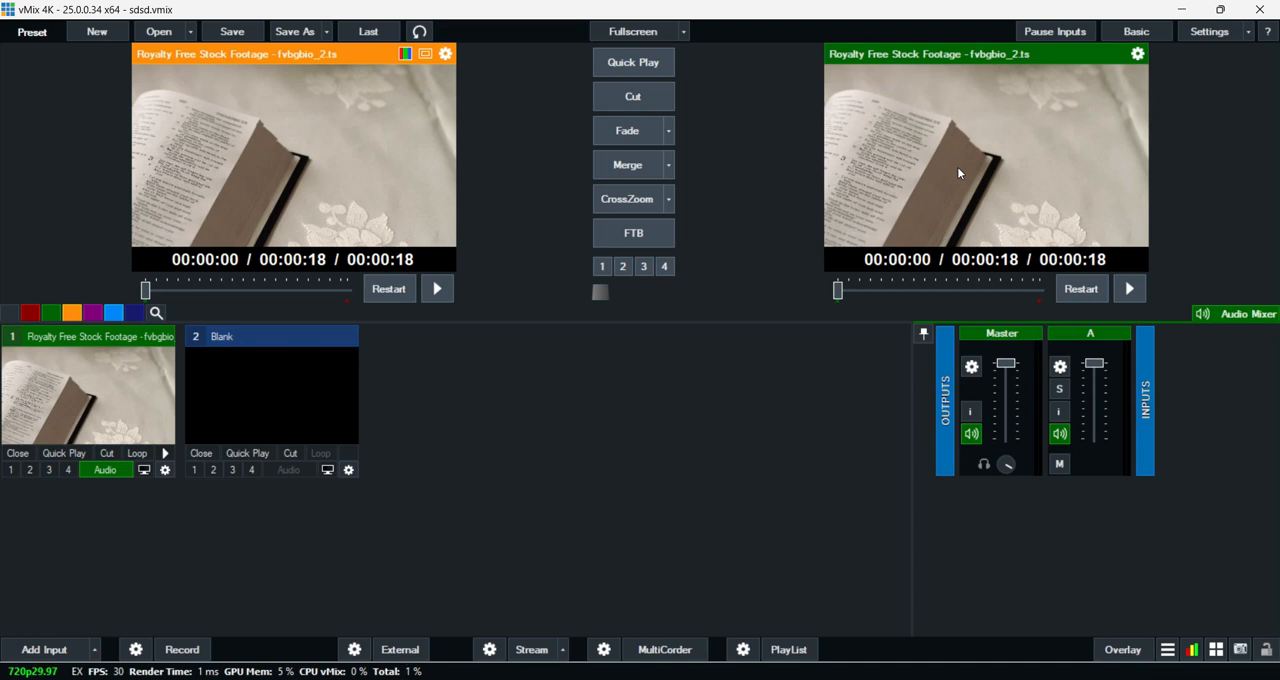
left_click(639, 134)
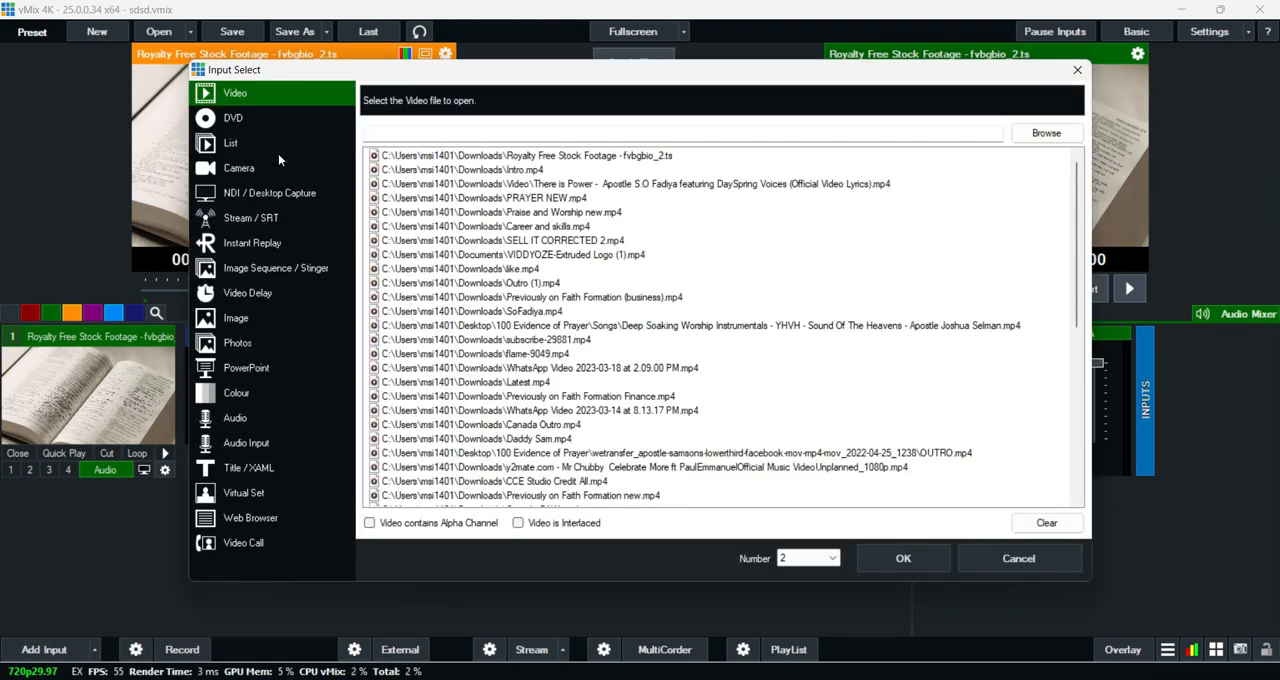
left_click(254, 320)
left_click(270, 344)
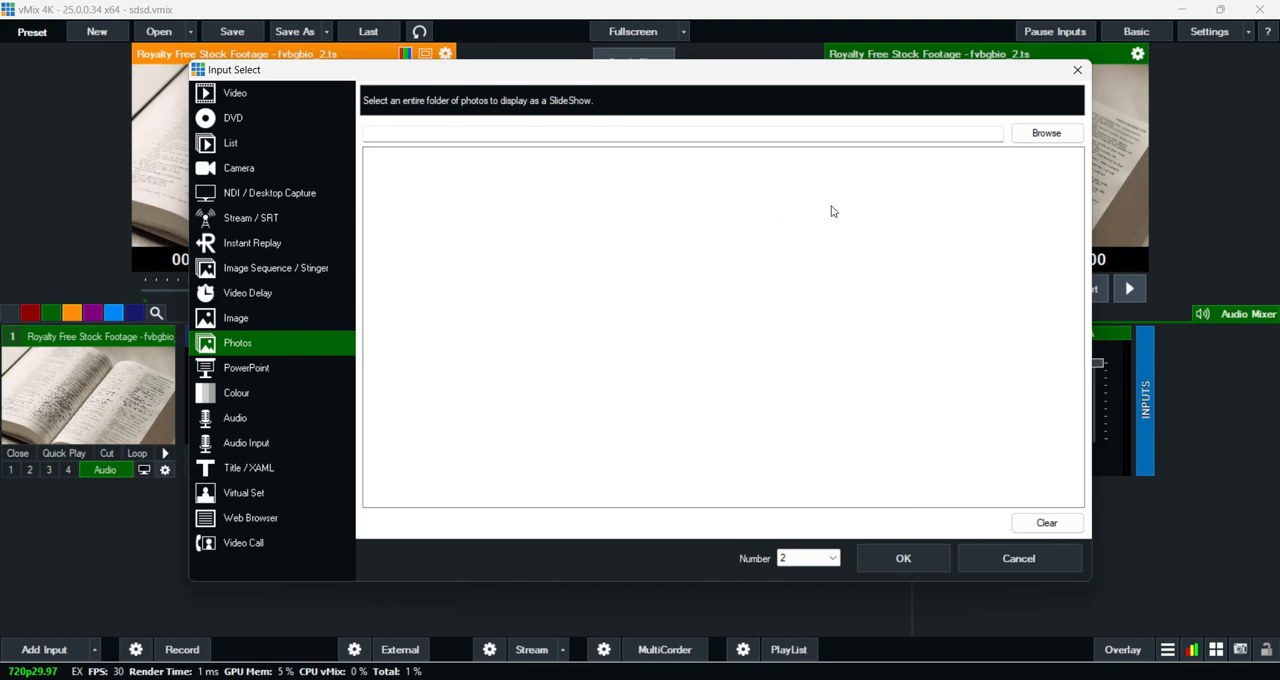
left_click(283, 322)
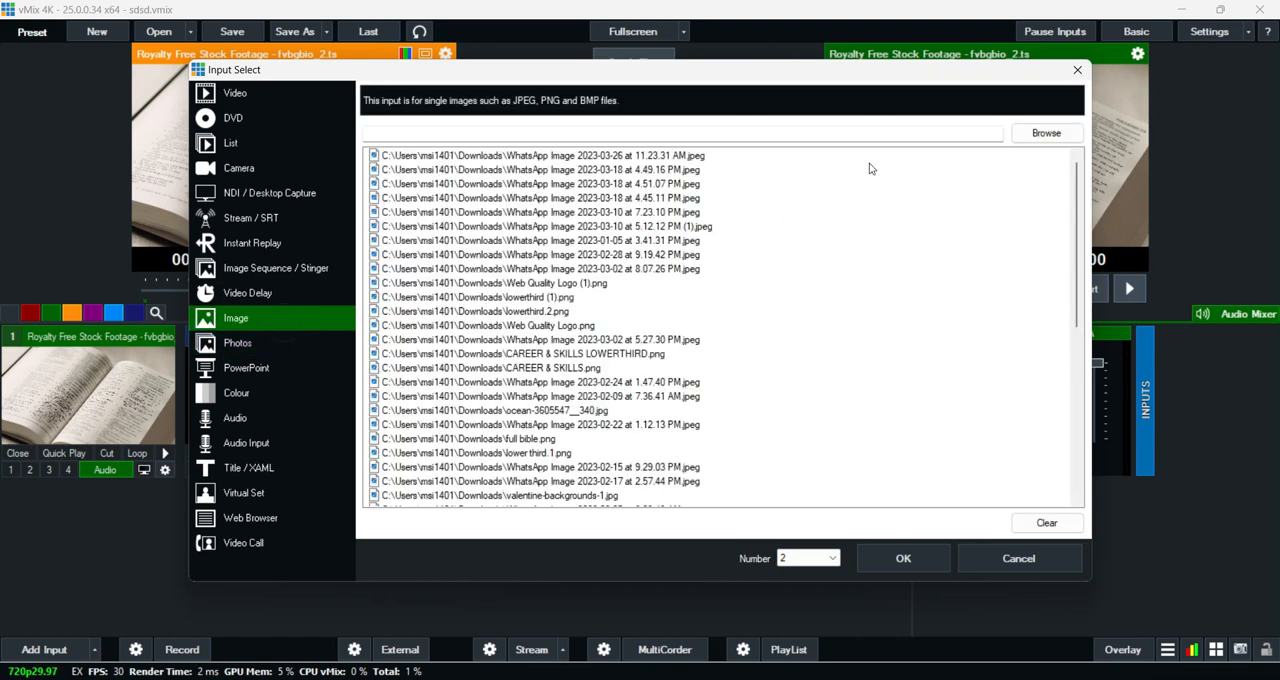
left_click(1046, 133)
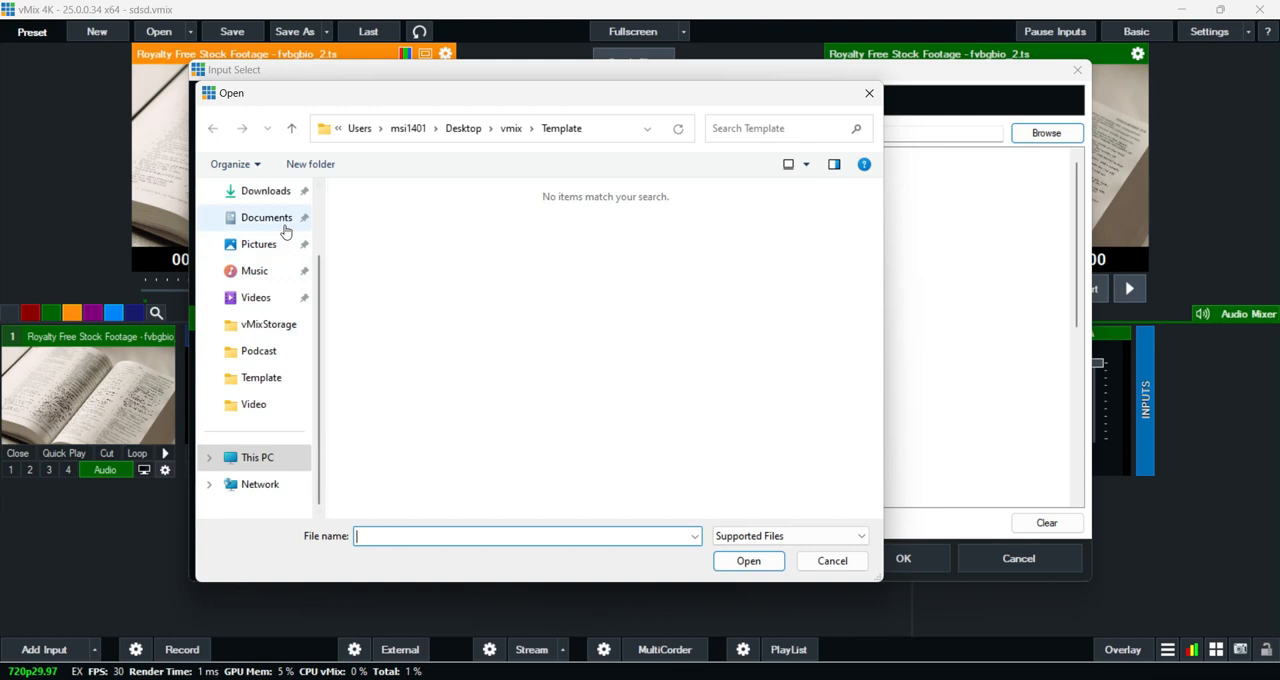
left_click(262, 191)
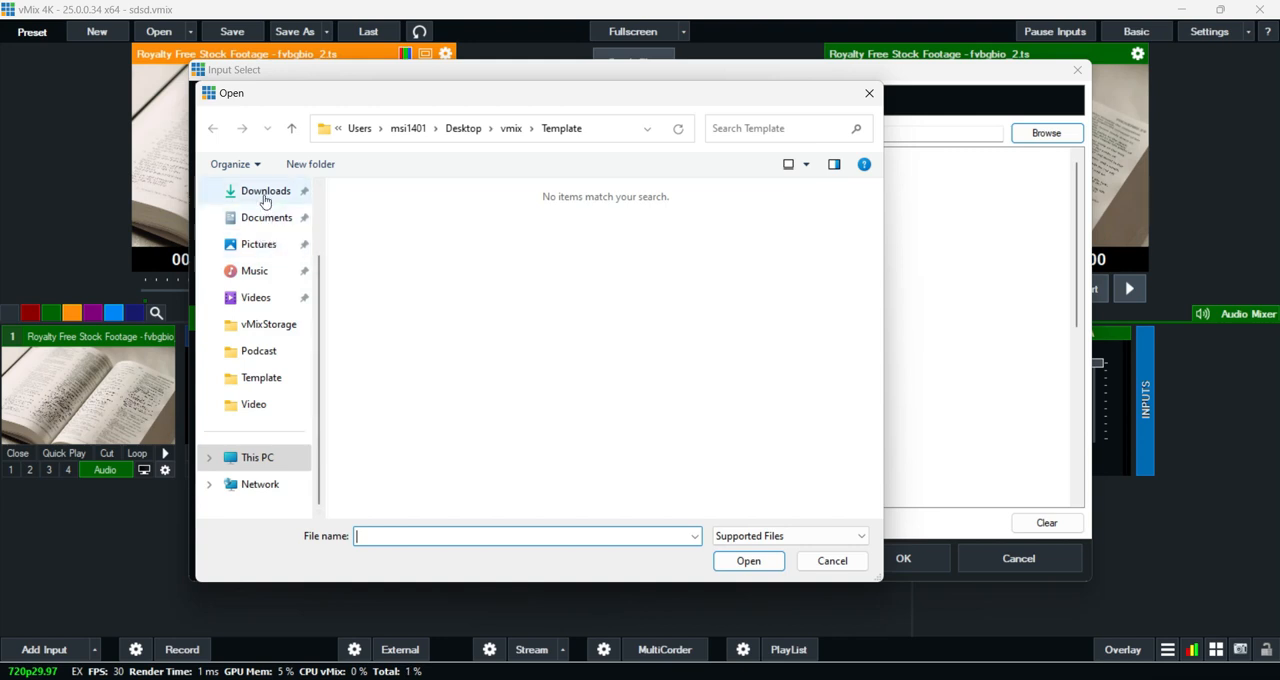
scroll(885, 404, "up", 1)
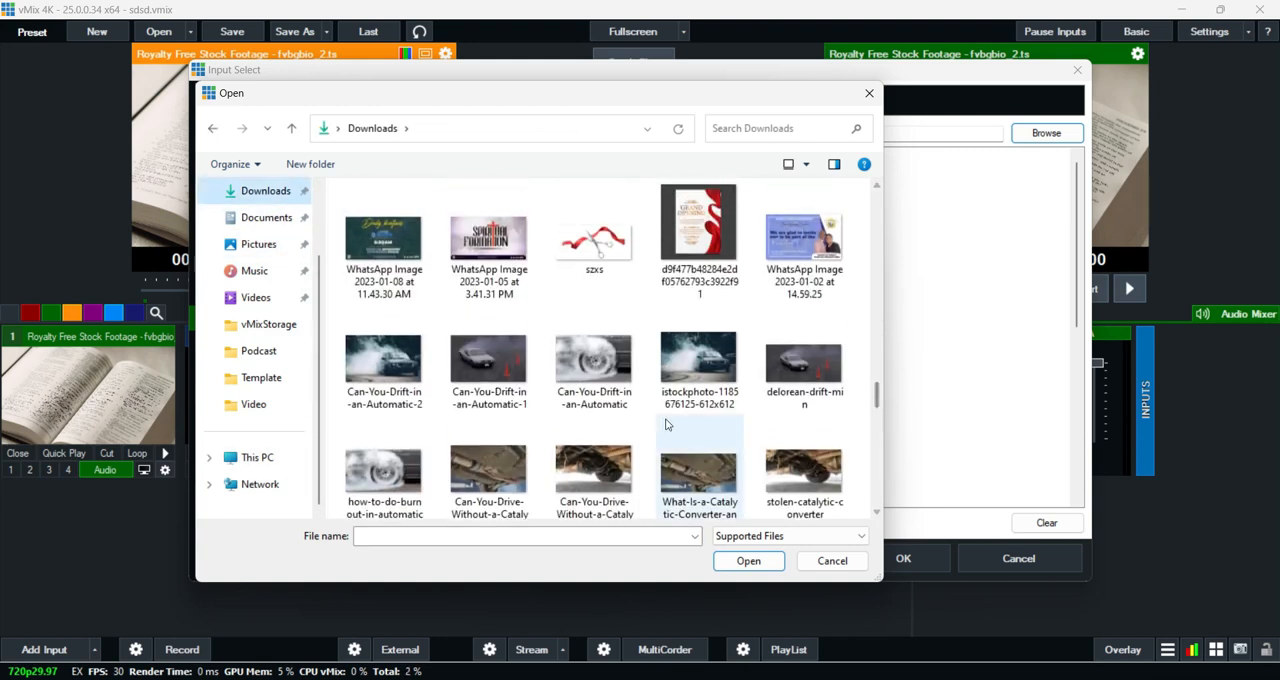
left_click(715, 348)
left_click(750, 562)
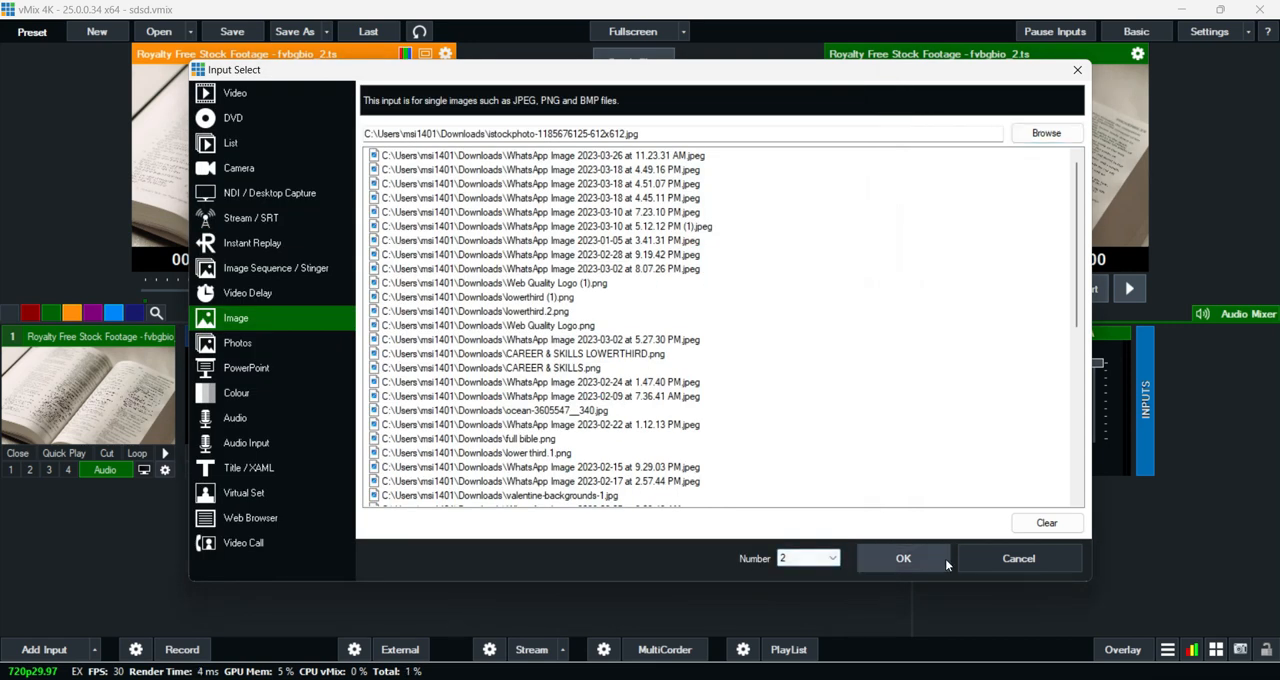
left_click(945, 558)
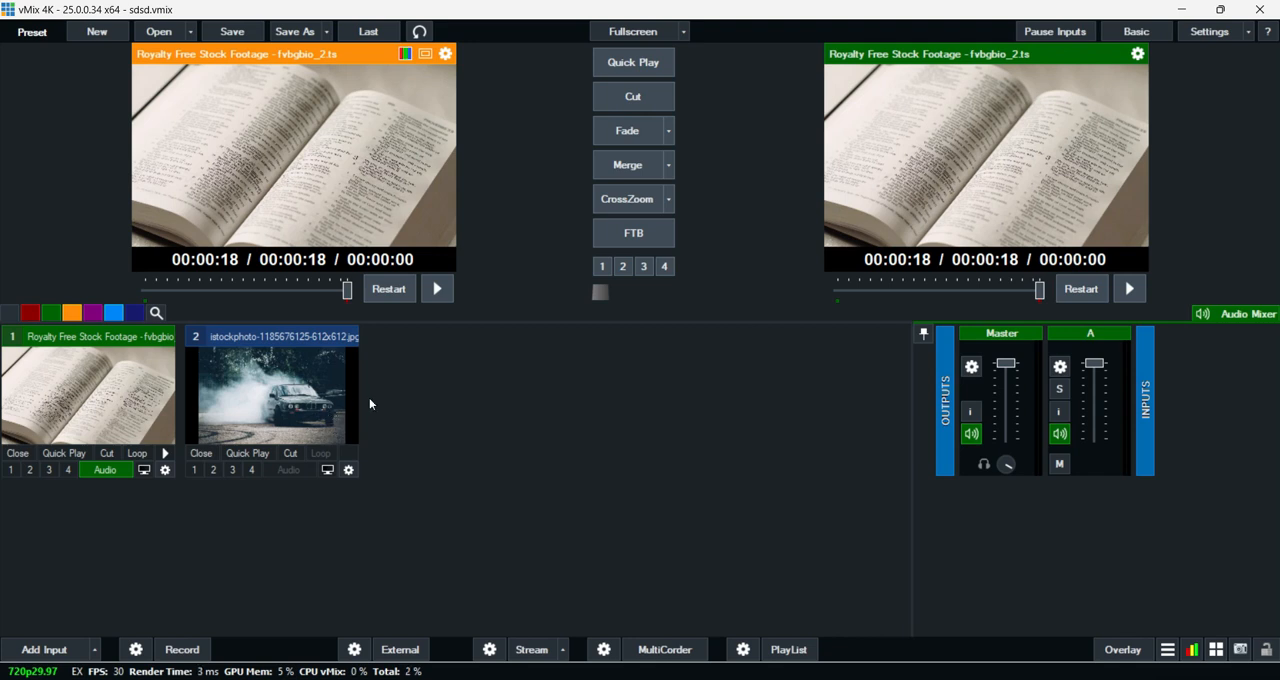
- Alternate the preview between the car image and the book video, finishing with the car image in preview
left_click(331, 415)
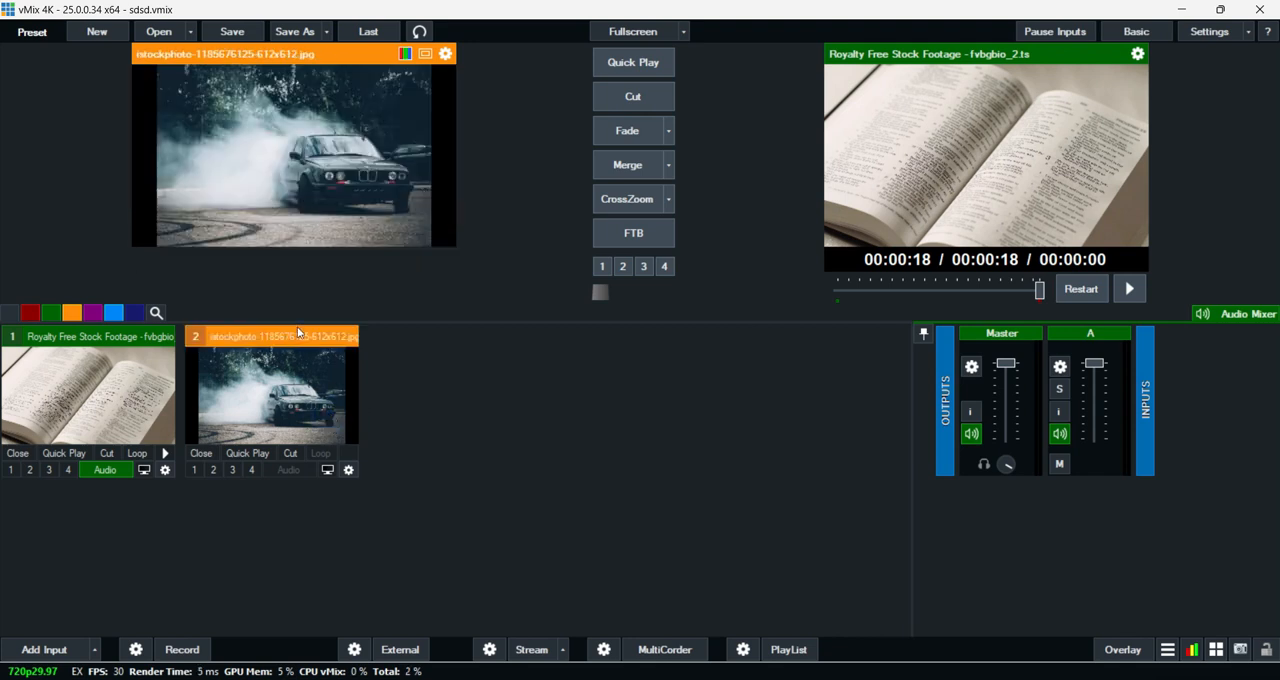
left_click(147, 405)
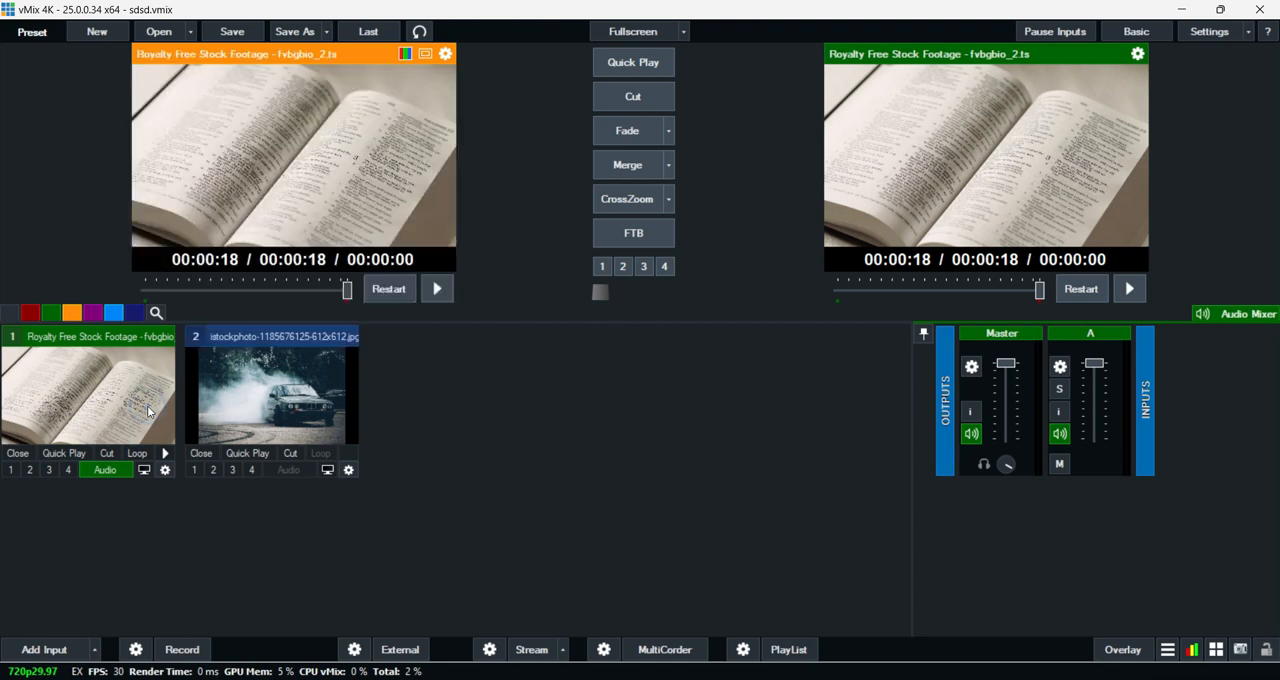
left_click(267, 378)
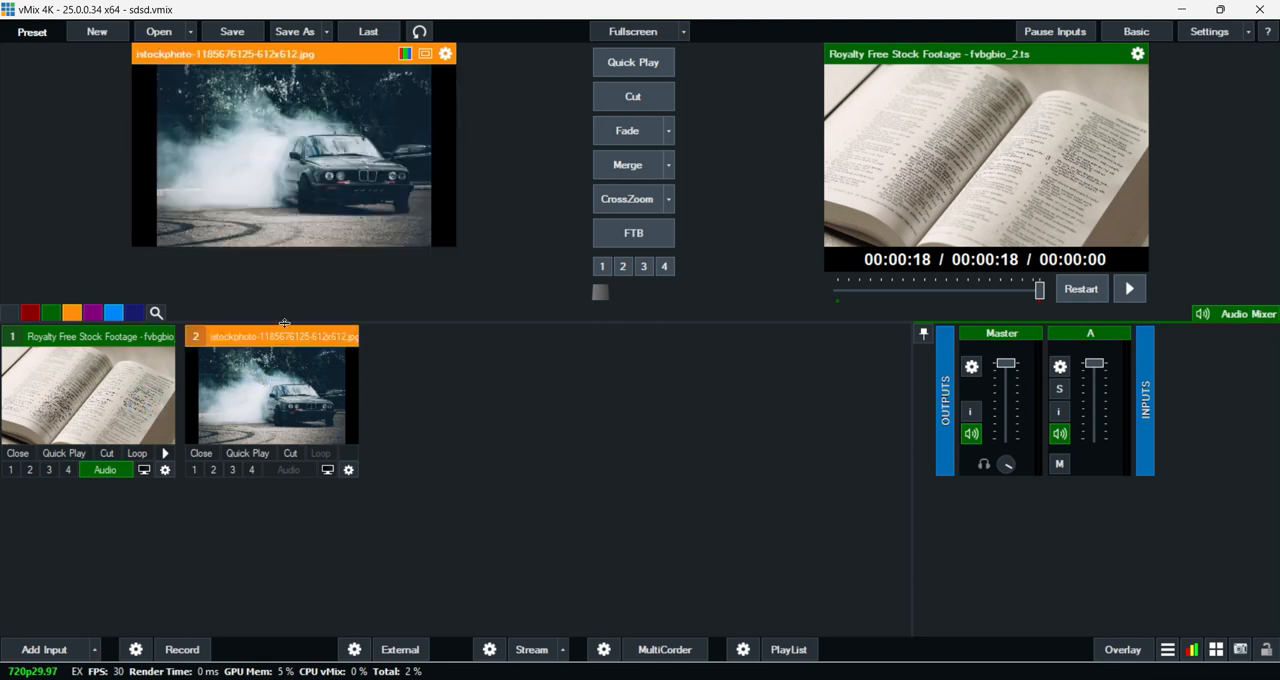
left_click(91, 390)
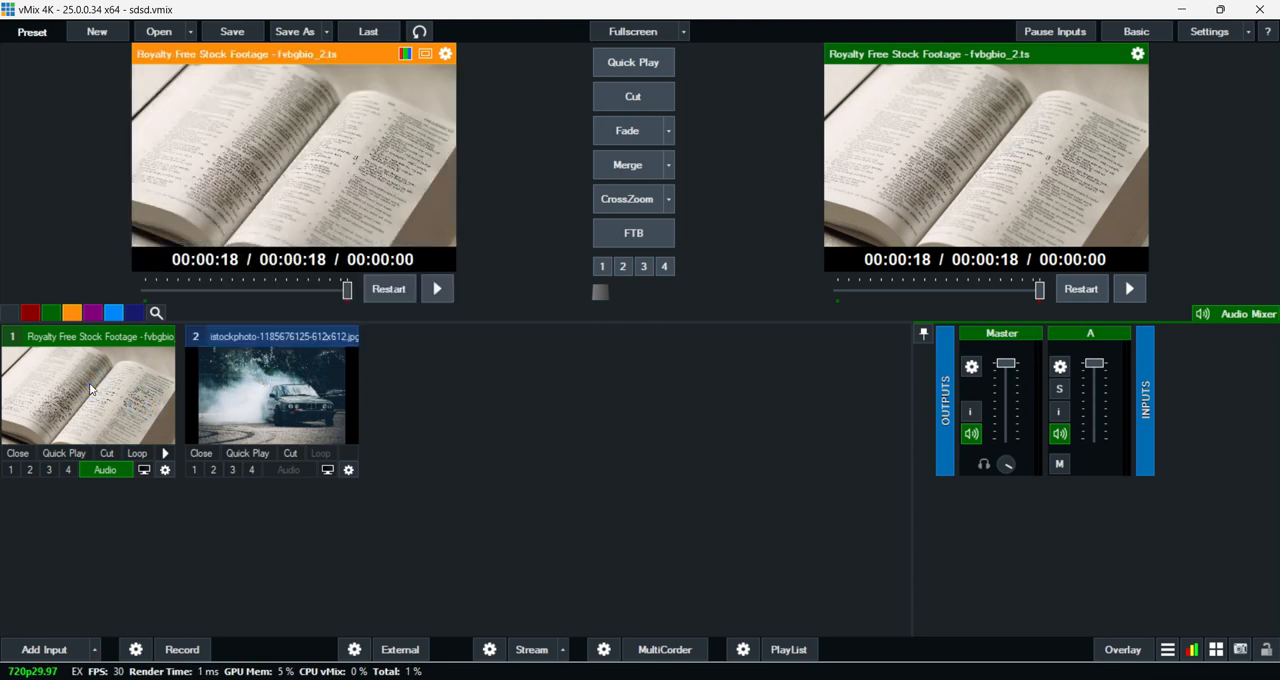
left_click(260, 386)
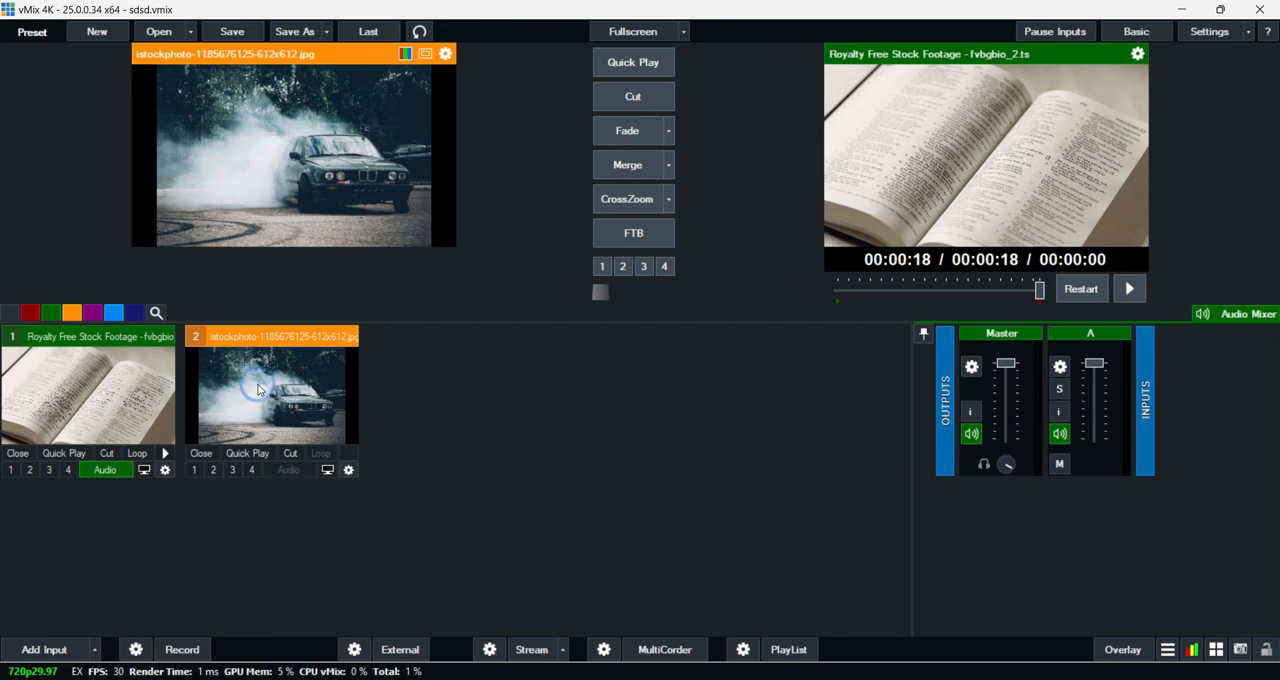
- Cut the output to the car image and back to the book video, and bring the image live again with a Fade
left_click(637, 100)
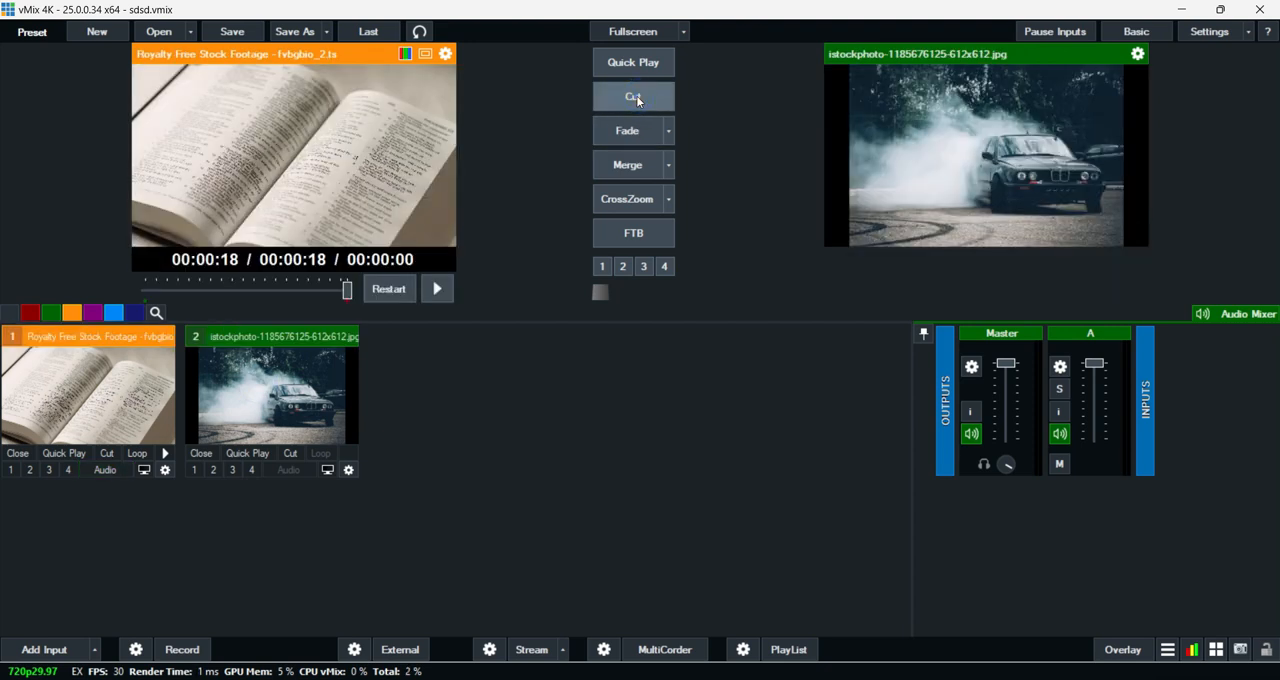
left_click(634, 99)
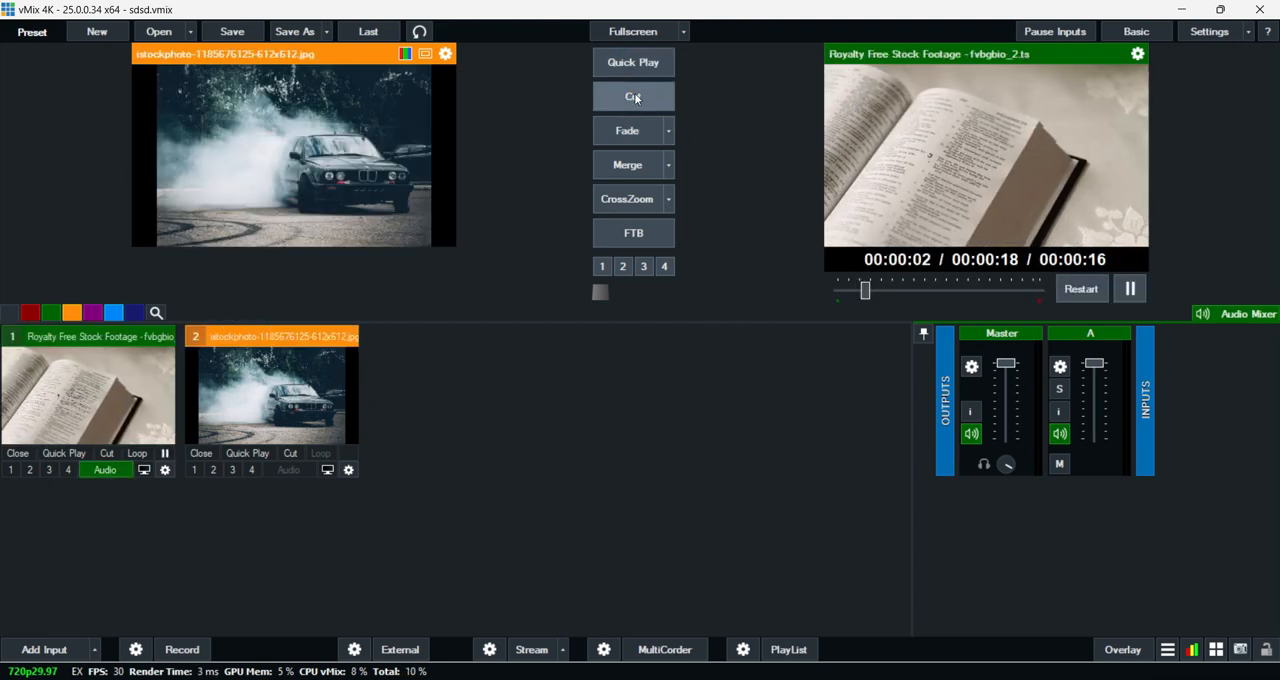
left_click(626, 134)
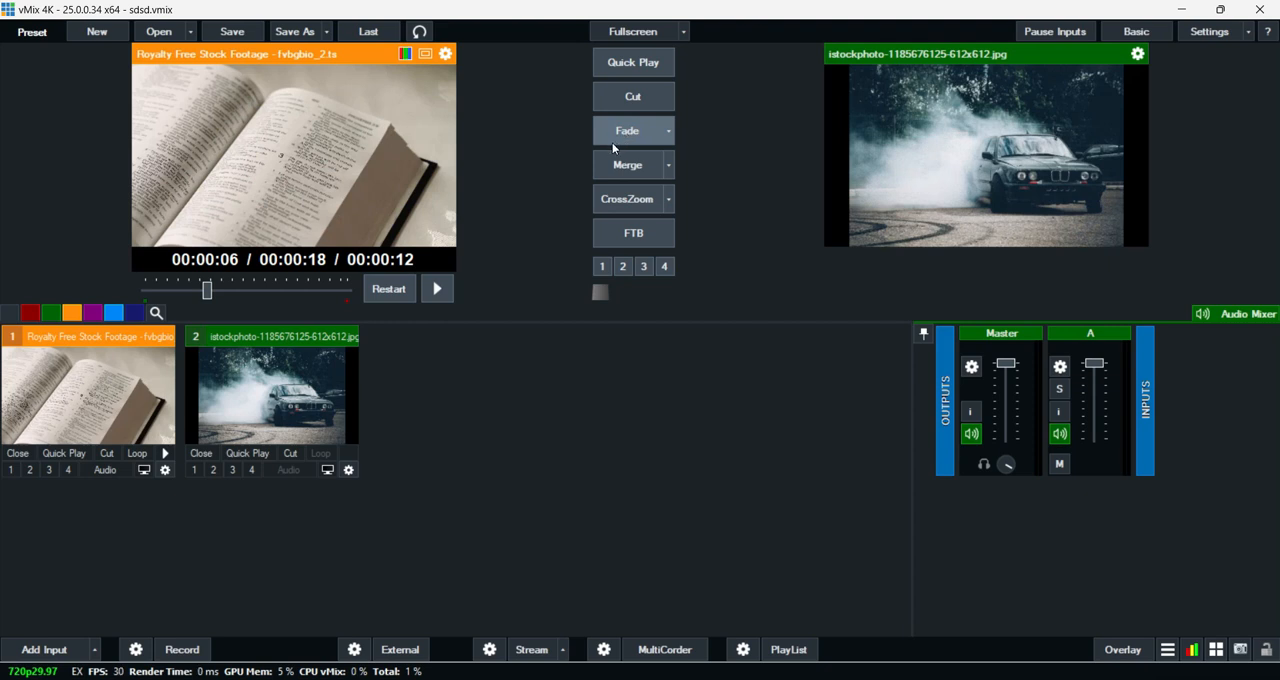
- Switch the output between the car image and the book video with the Merge and CrossZoom transitions, finishing with the car image live
left_click(624, 169)
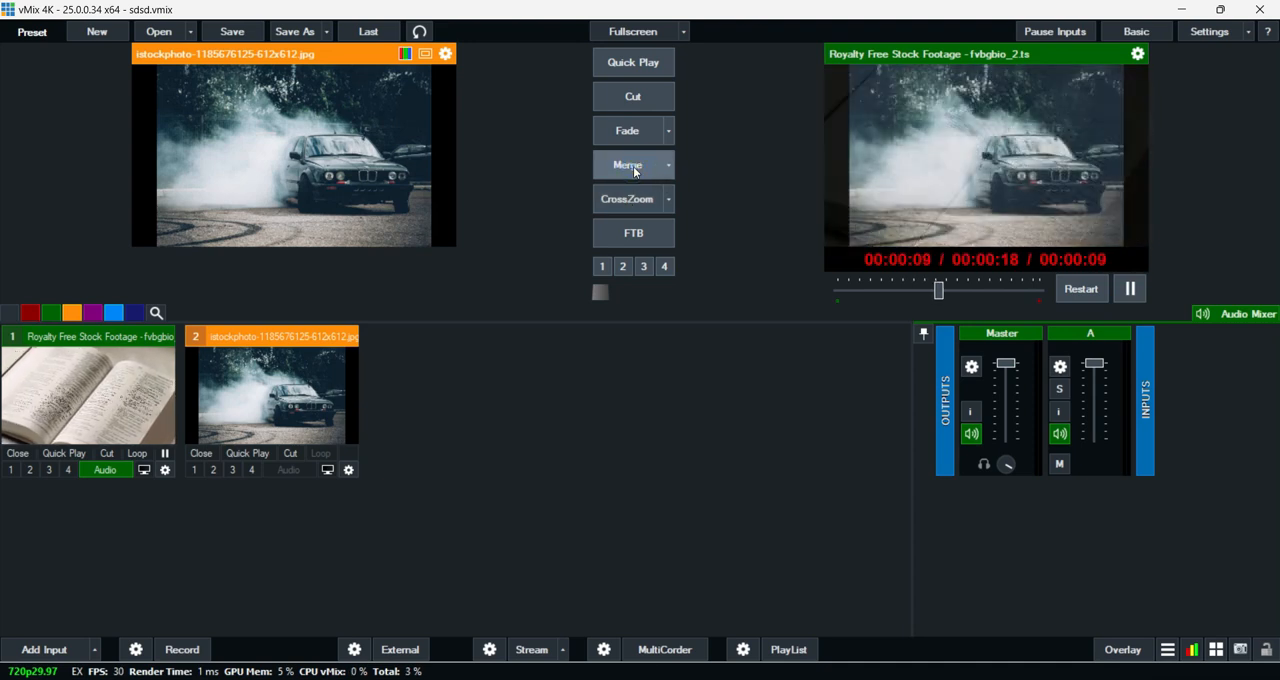
left_click(633, 166)
left_click(634, 199)
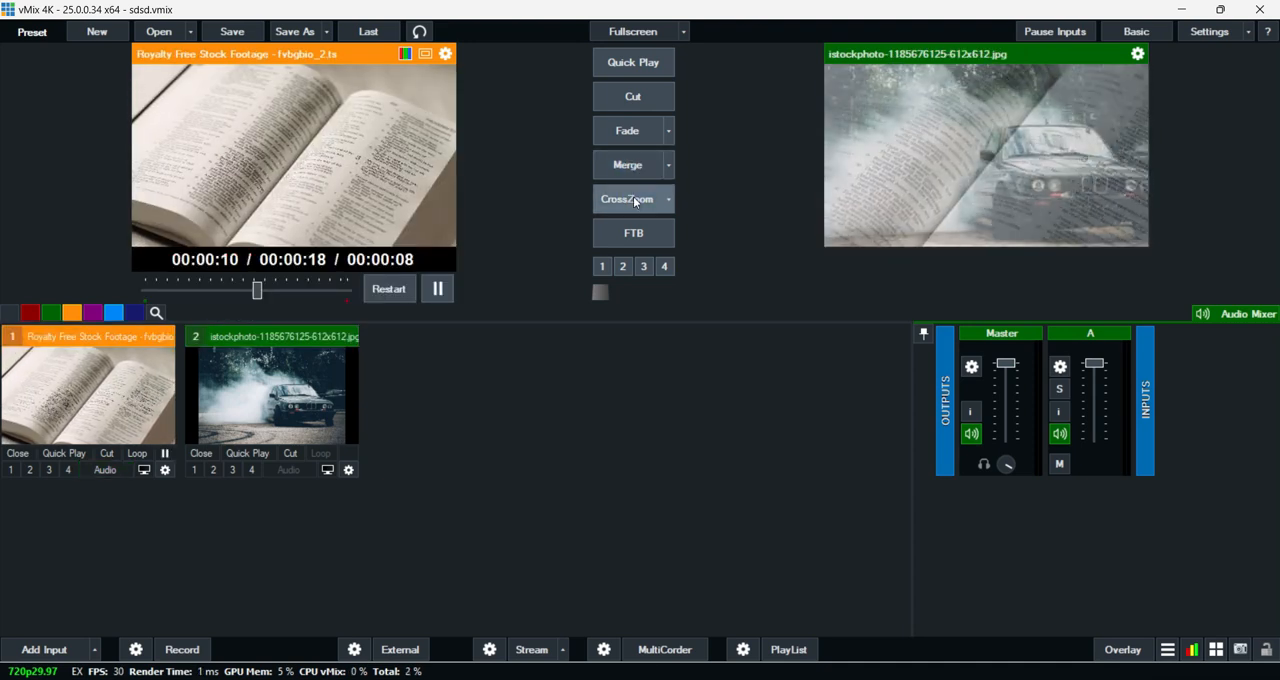
left_click(633, 196)
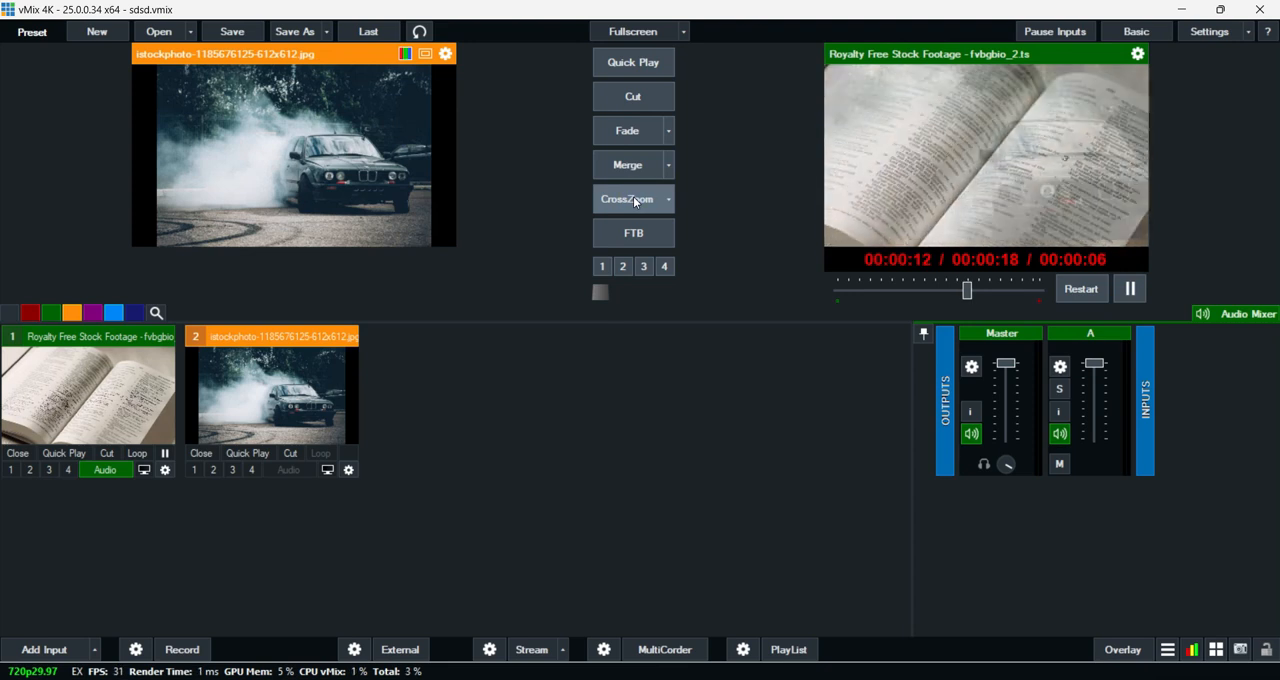
left_click(633, 196)
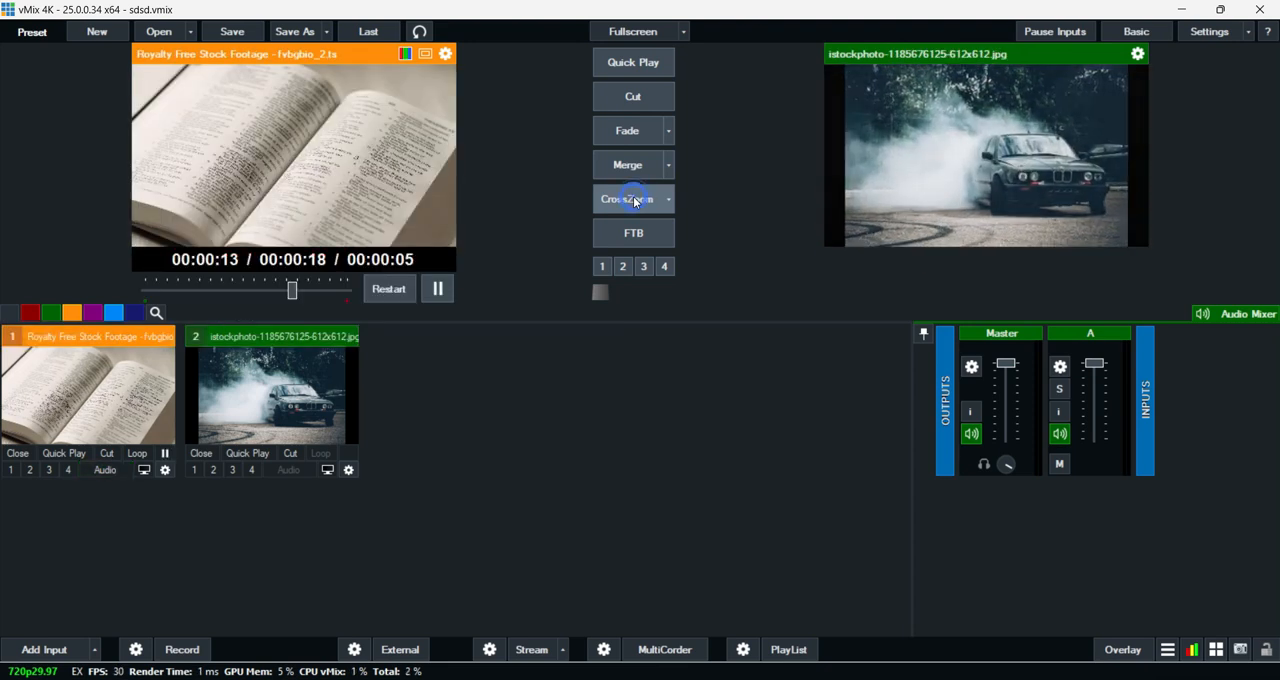
left_click(633, 204)
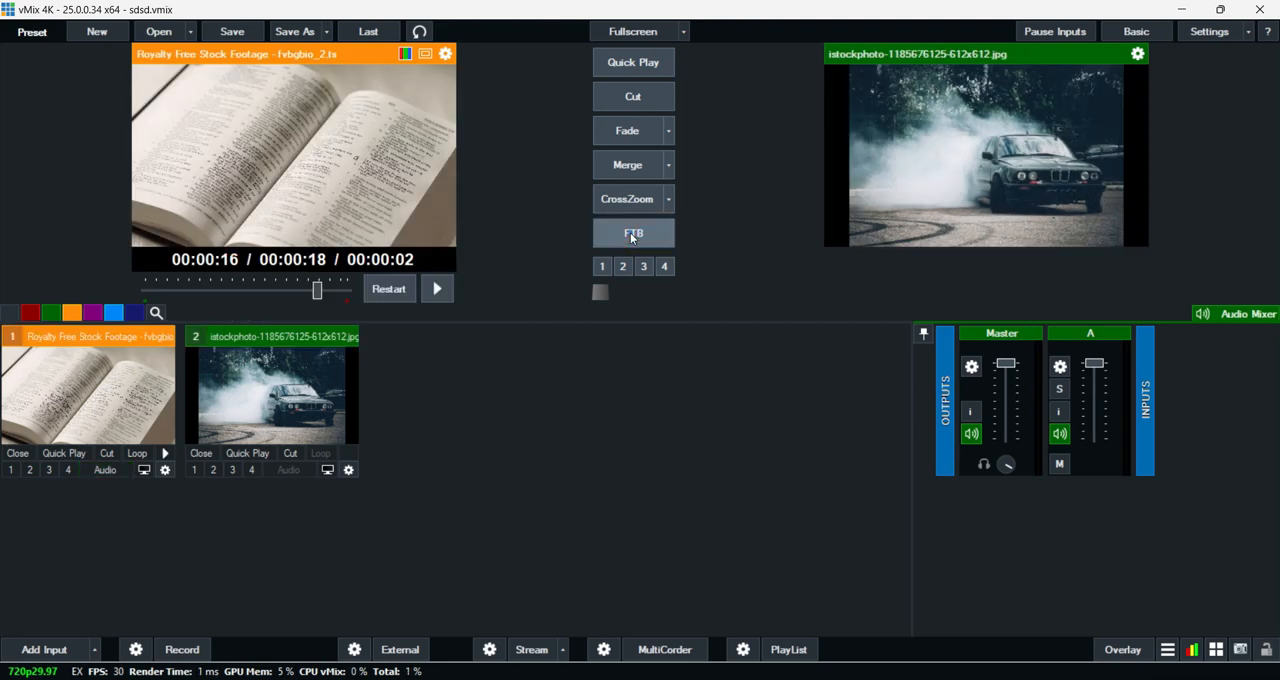
- Fade the output to black and back, and try stinger 1 and the T-bar, finishing with the book video live
left_click(631, 237)
left_click(641, 234)
left_click(602, 270)
mouse_move(605, 298)
left_mouse_down()
mouse_move(672, 290)
mouse_move(603, 290)
left_mouse_up()
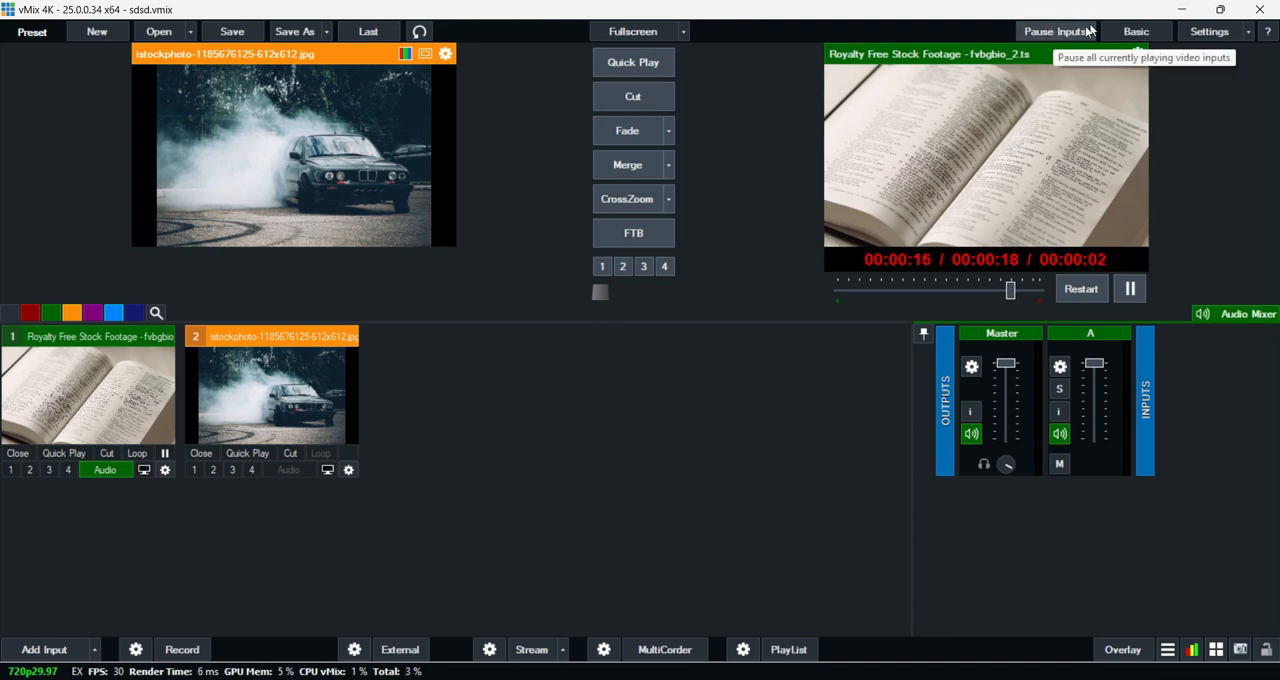
- Review the program settings for display, outputs, general options, performance, decoders, recording and external output
left_click(1208, 33)
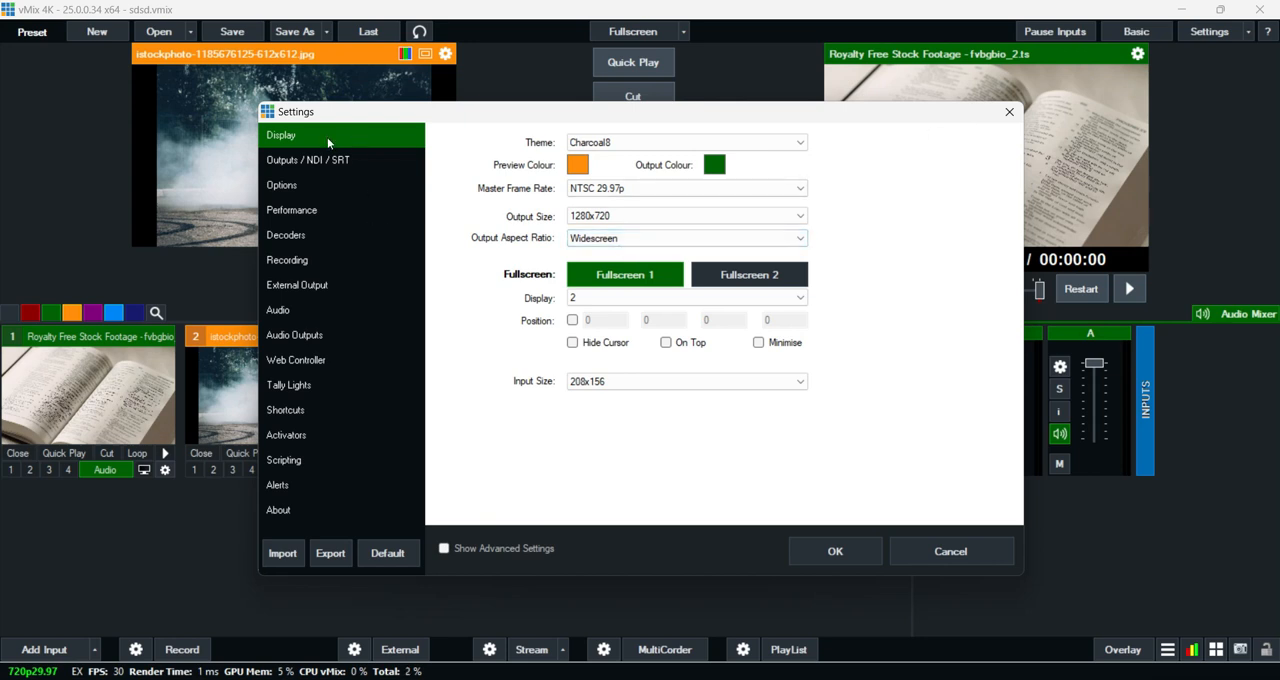
left_click(309, 159)
left_click(292, 190)
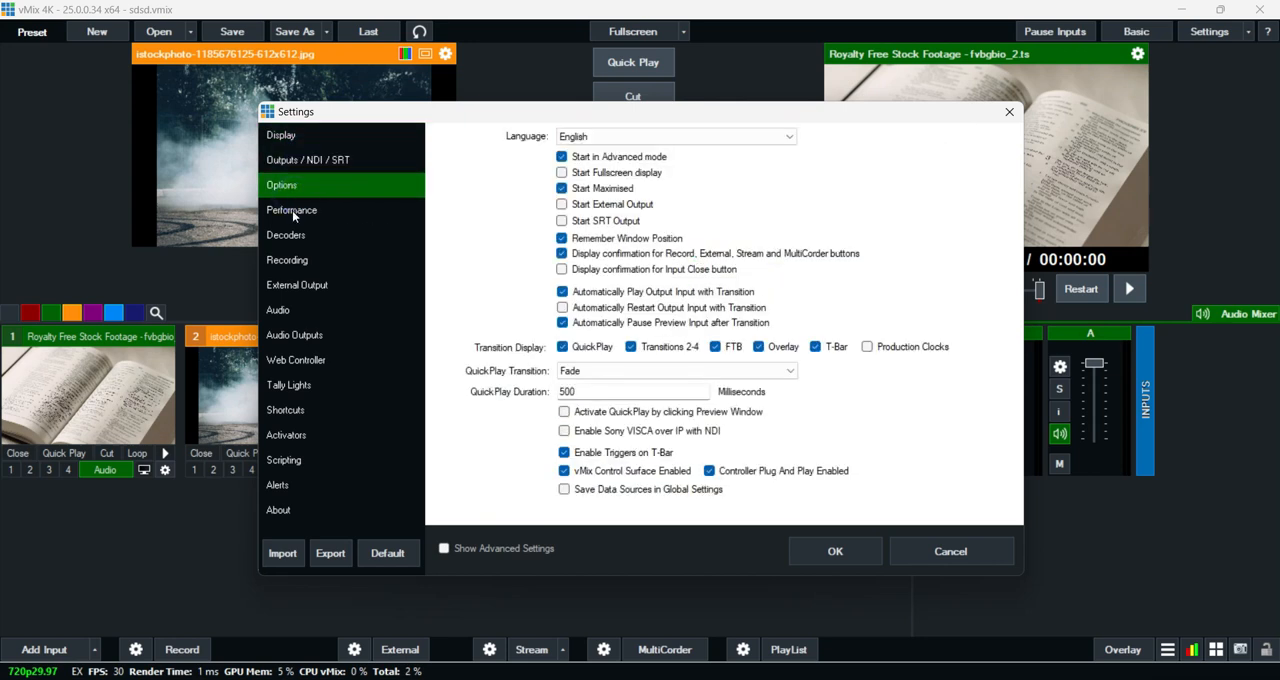
left_click(292, 210)
left_click(292, 240)
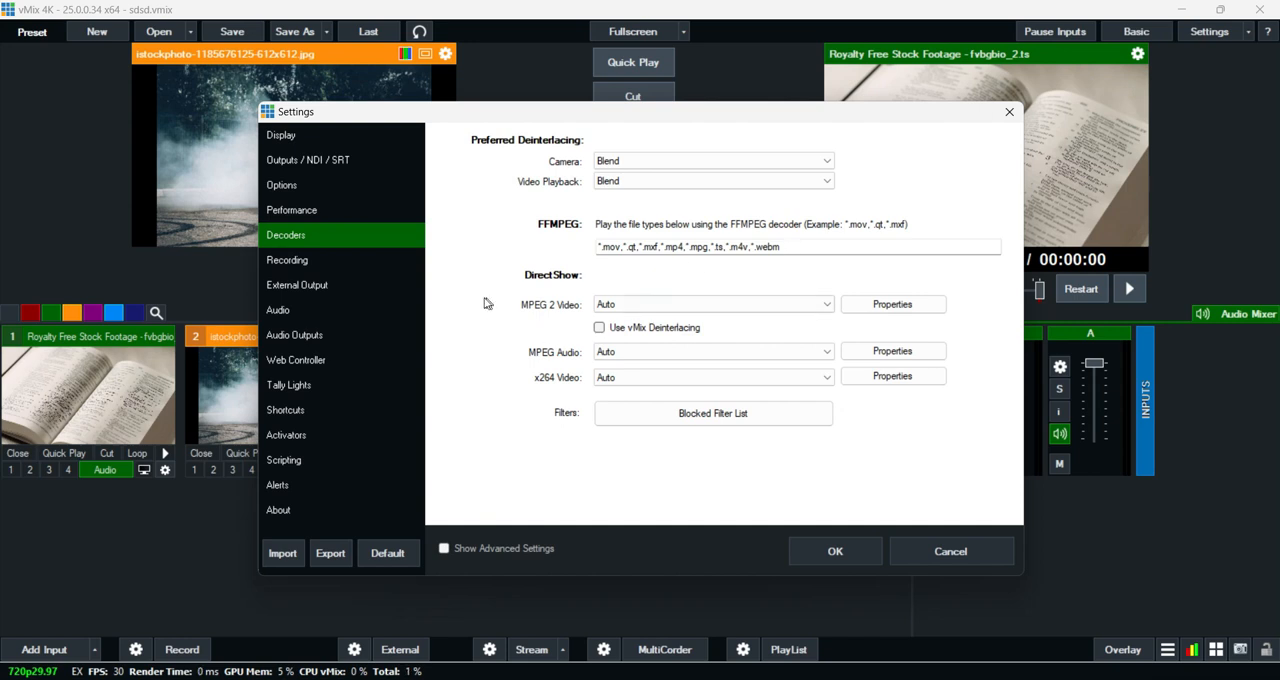
left_click(332, 260)
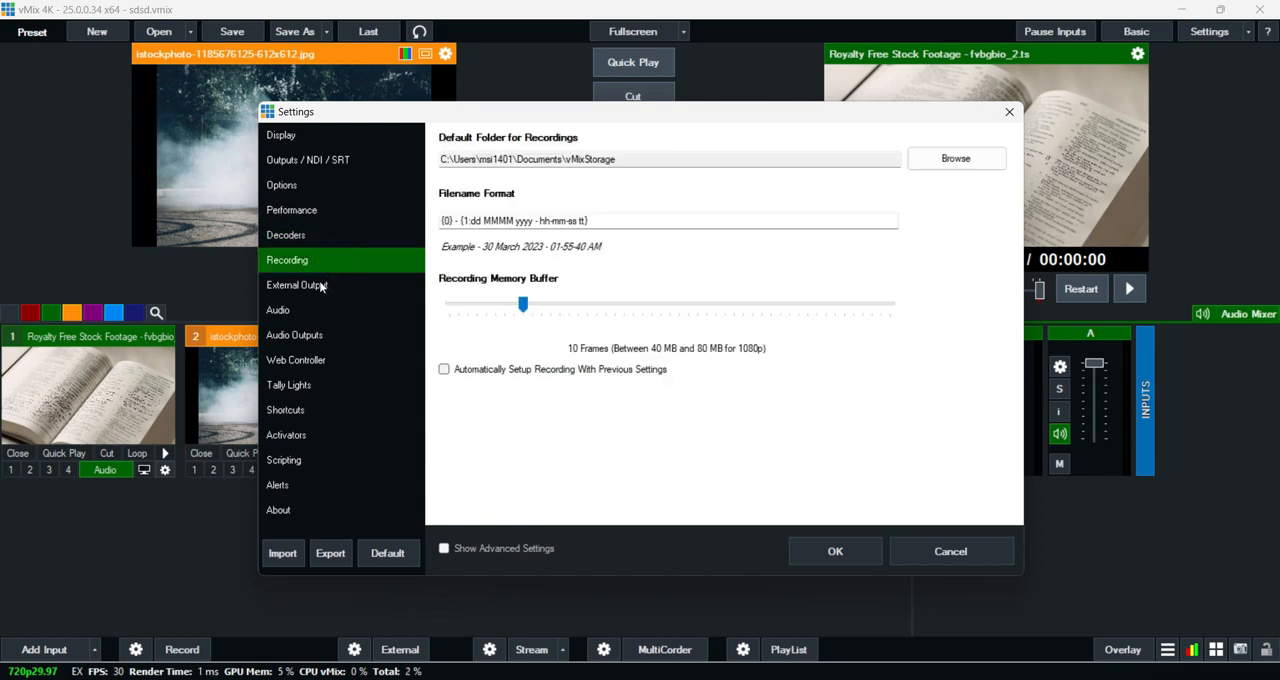
left_click(321, 286)
- Review the settings for audio, audio outputs, web controller, activators, scripting and alerts, and close the settings
left_click(304, 310)
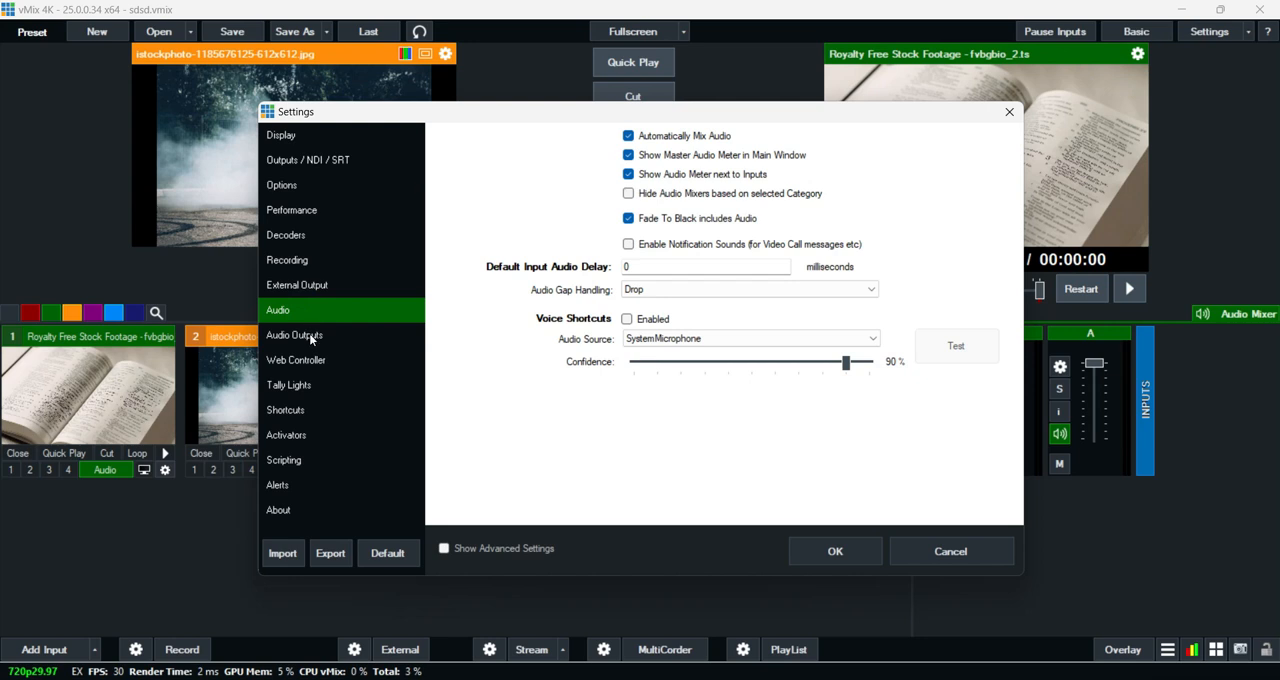
left_click(309, 338)
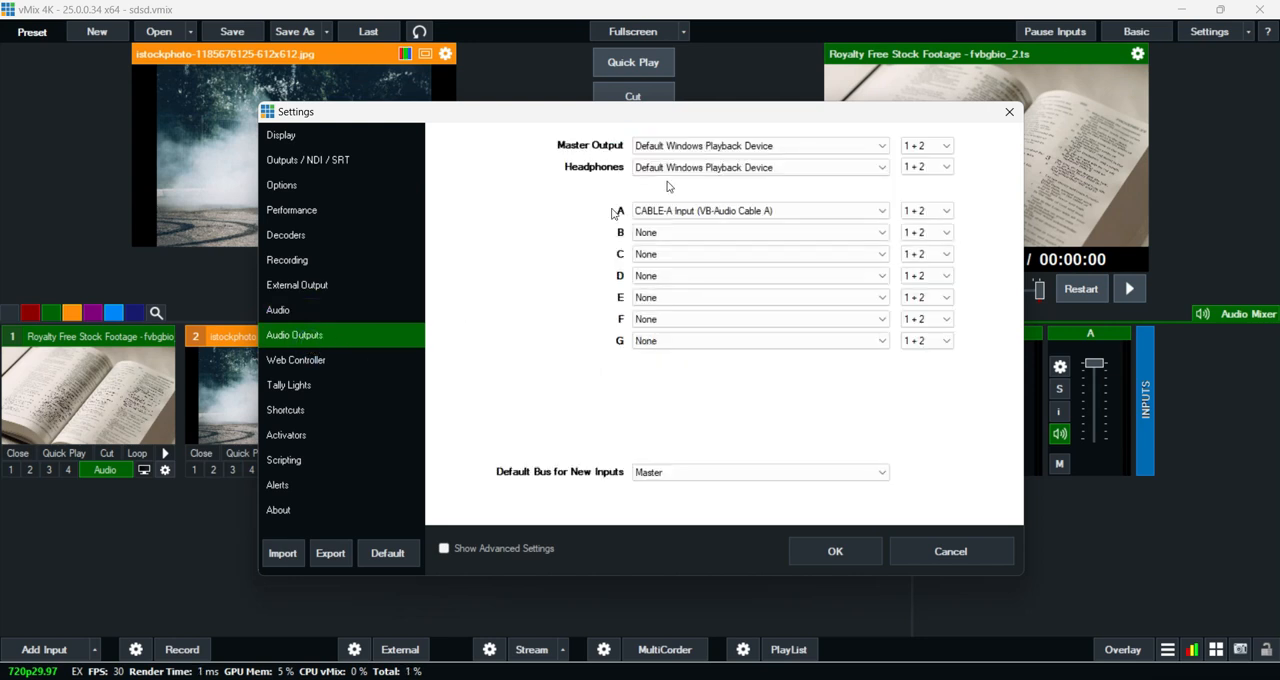
left_click(316, 368)
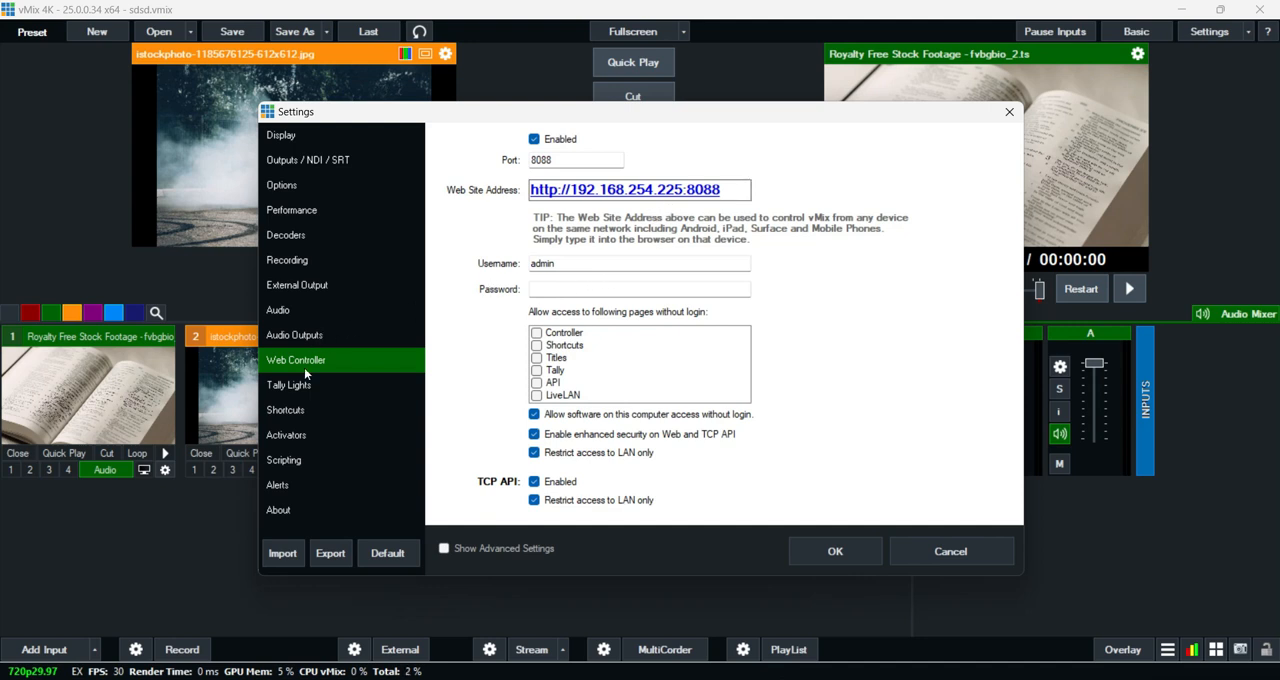
left_click(295, 440)
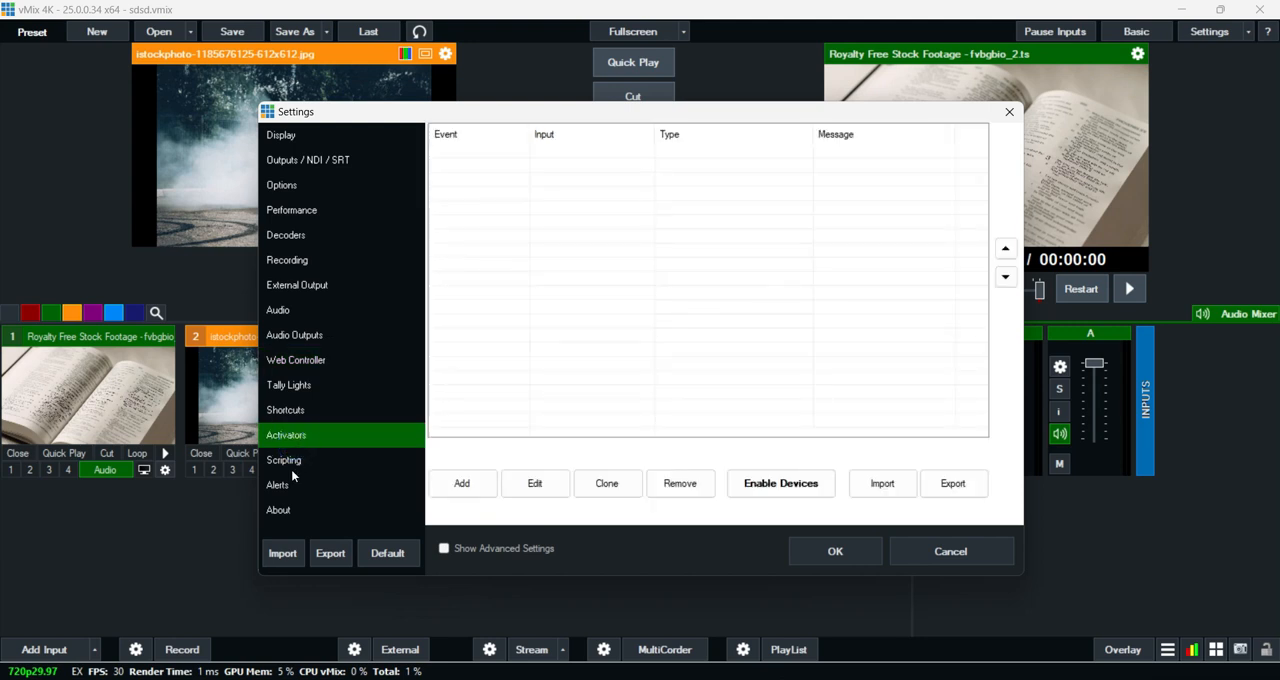
left_click(291, 466)
left_click(288, 488)
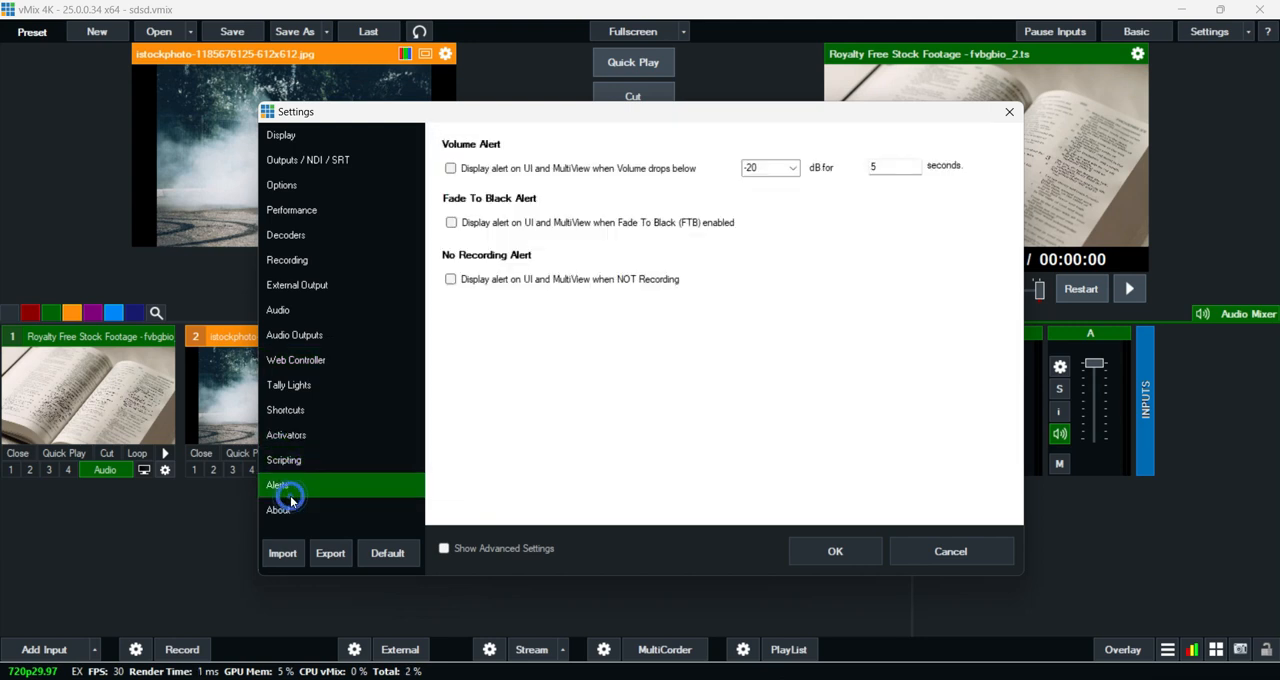
key("Escape")
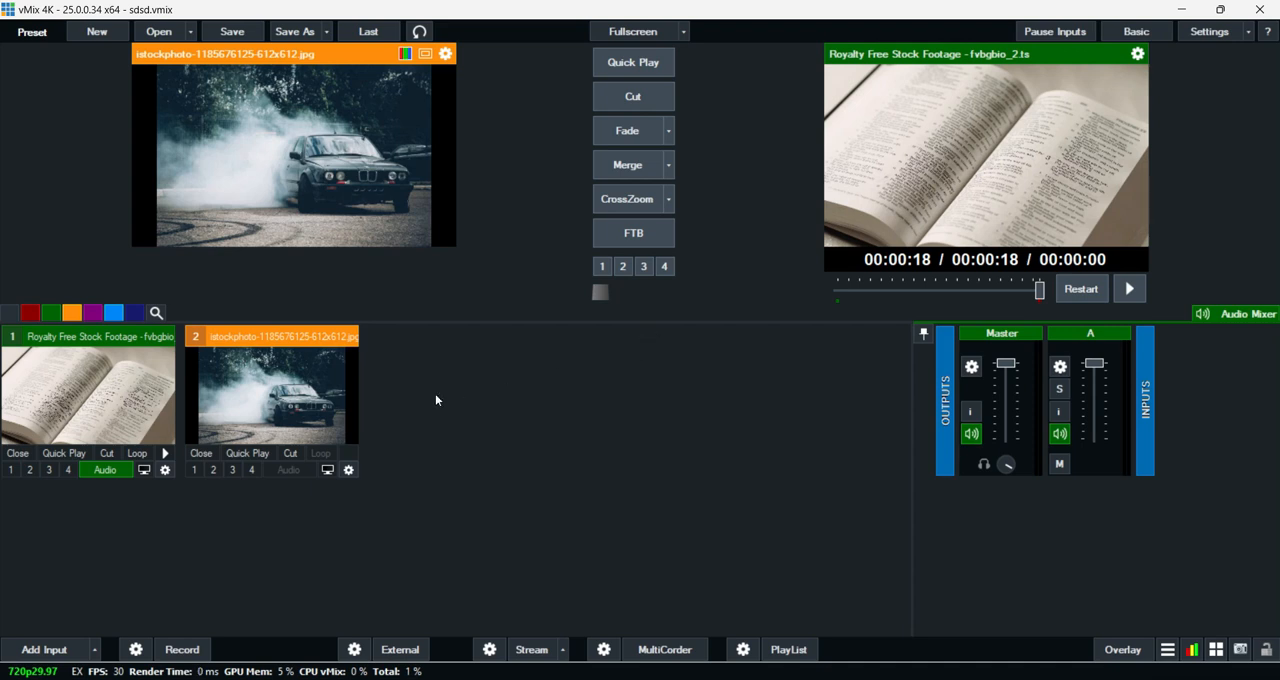
- Start adding an input and examine the Video, DVD, List, Camera, NDI / Desktop Capture, Stream / SRT and Instant Replay options
left_click(66, 652)
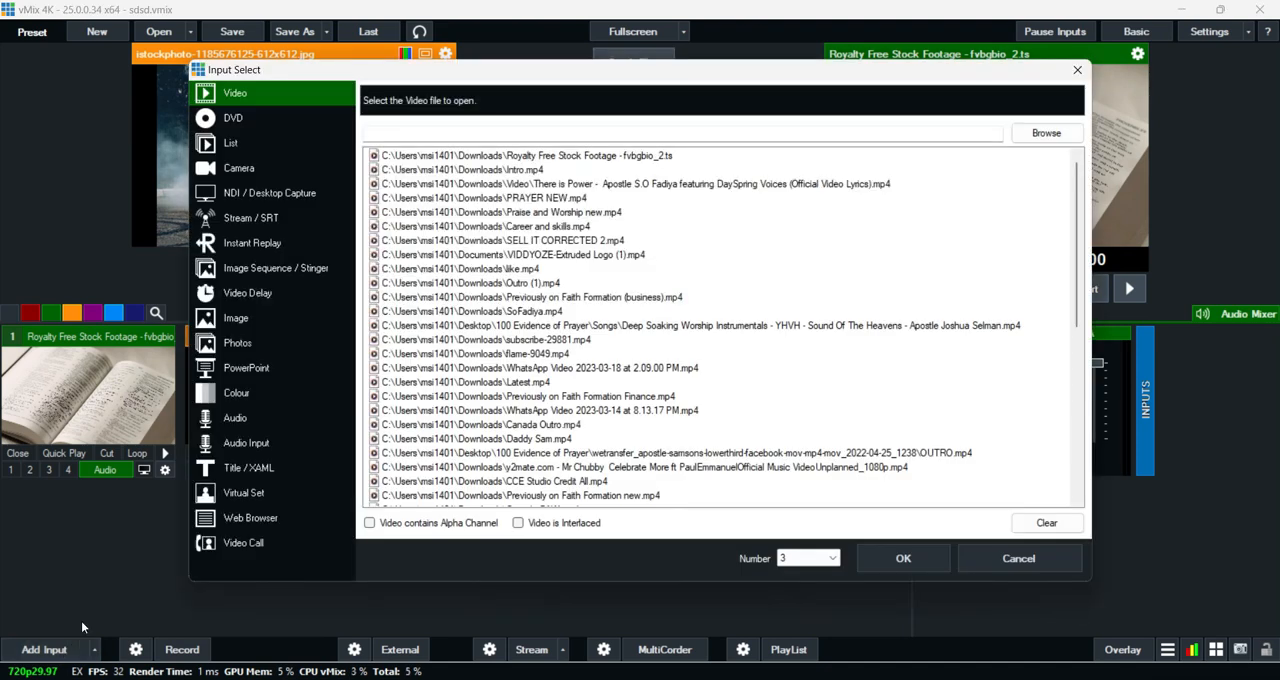
left_click(243, 120)
left_click(242, 135)
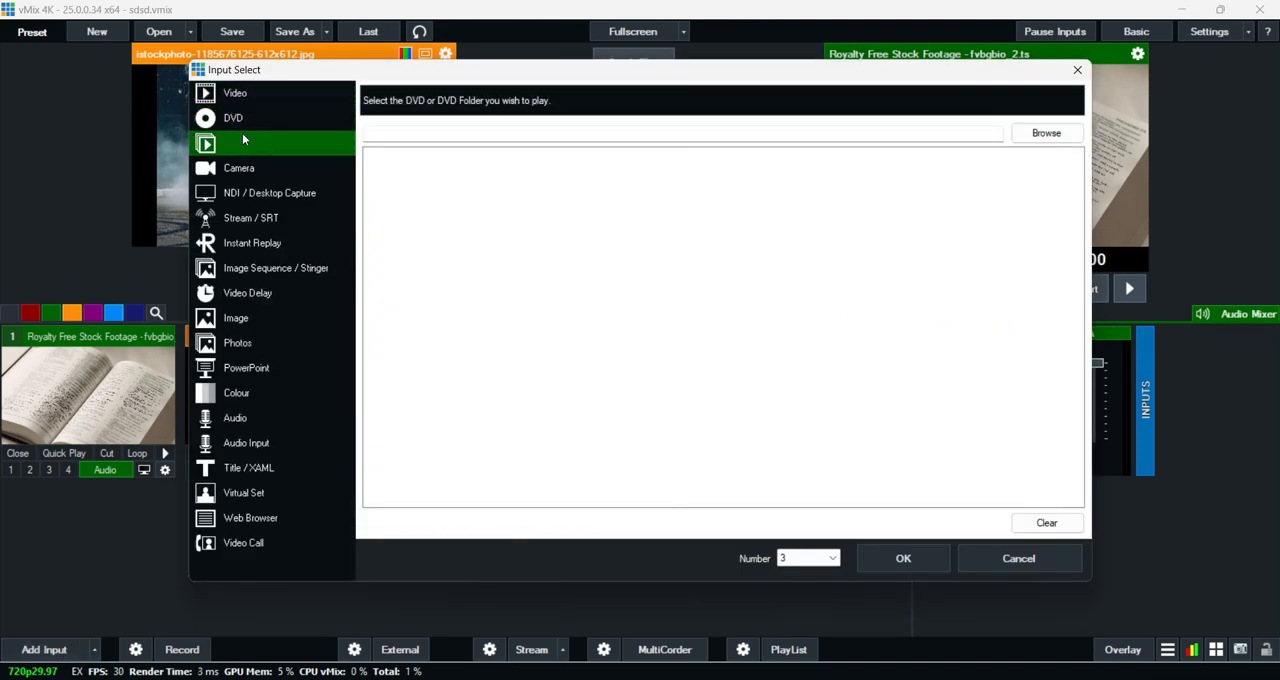
left_click(242, 167)
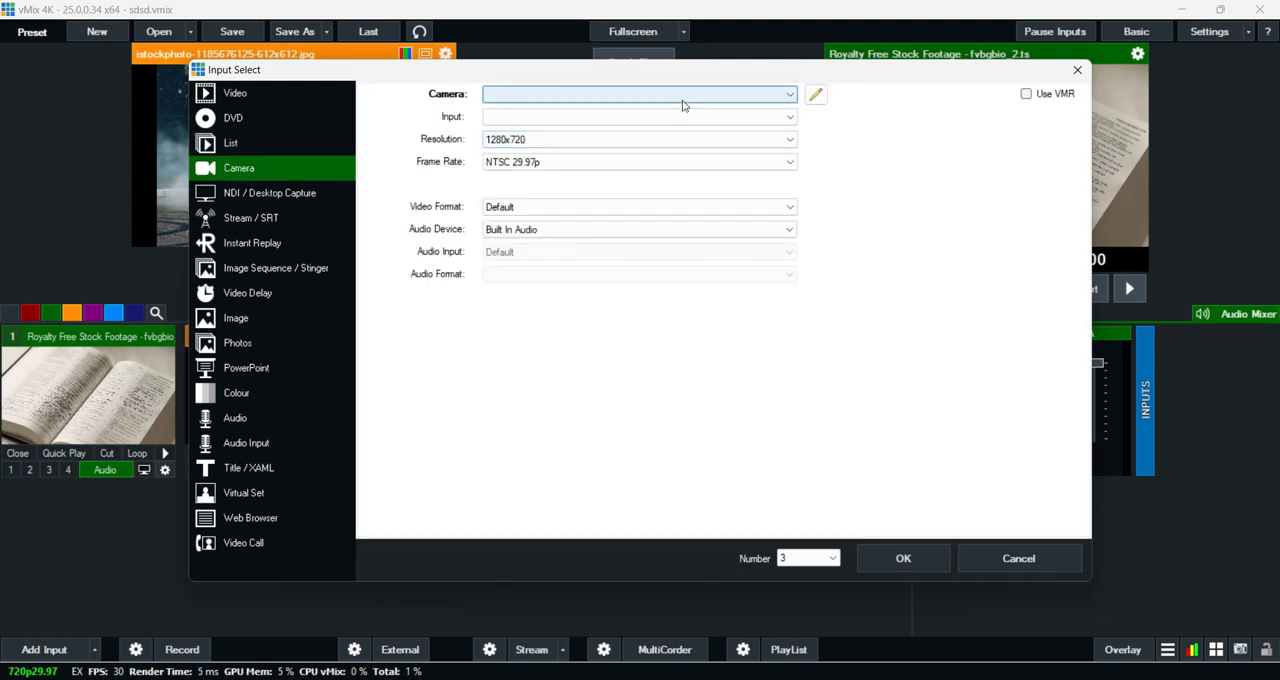
left_click(256, 195)
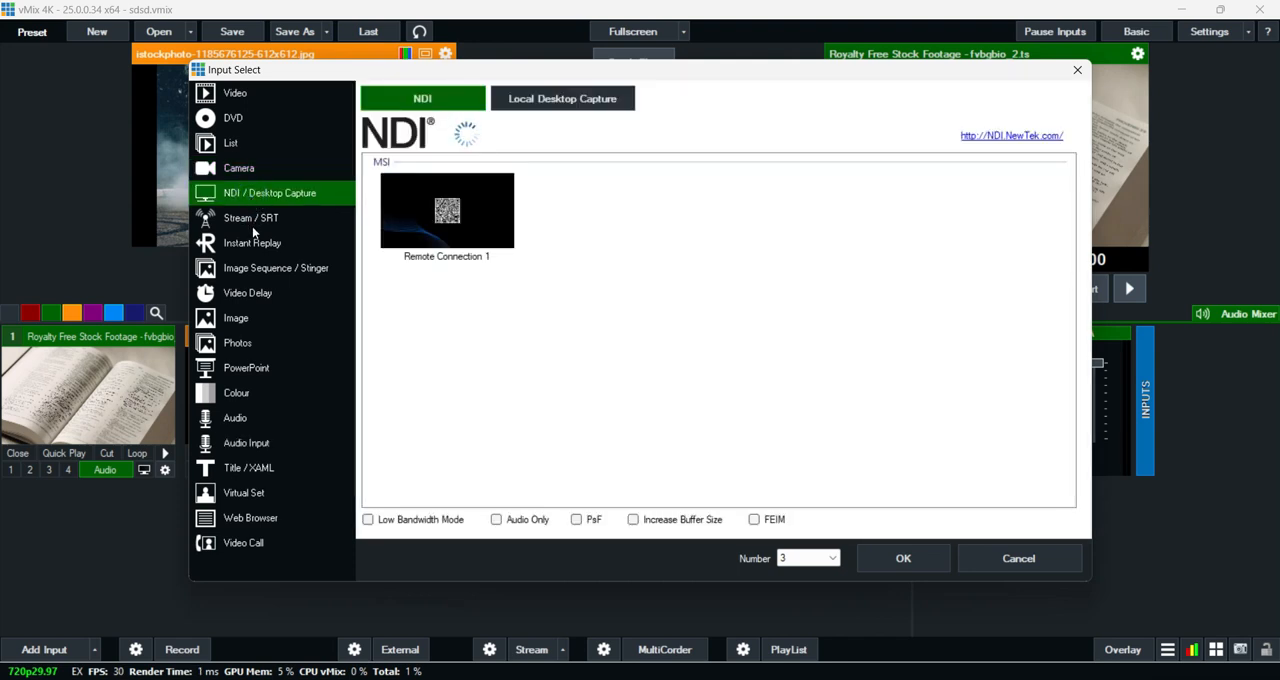
left_click(252, 226)
left_click(258, 244)
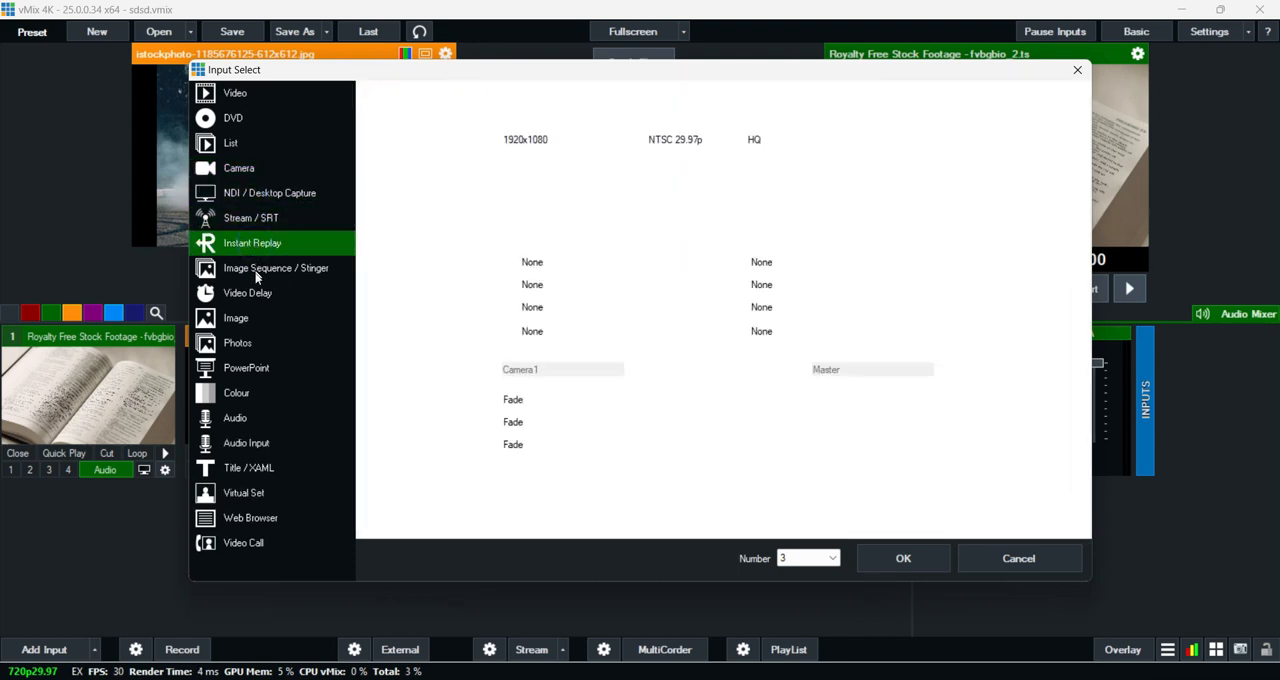
- Examine the Image Sequence / Stinger, Video Delay, Image, PowerPoint, Colour and Audio input types
left_click(255, 272)
left_click(251, 293)
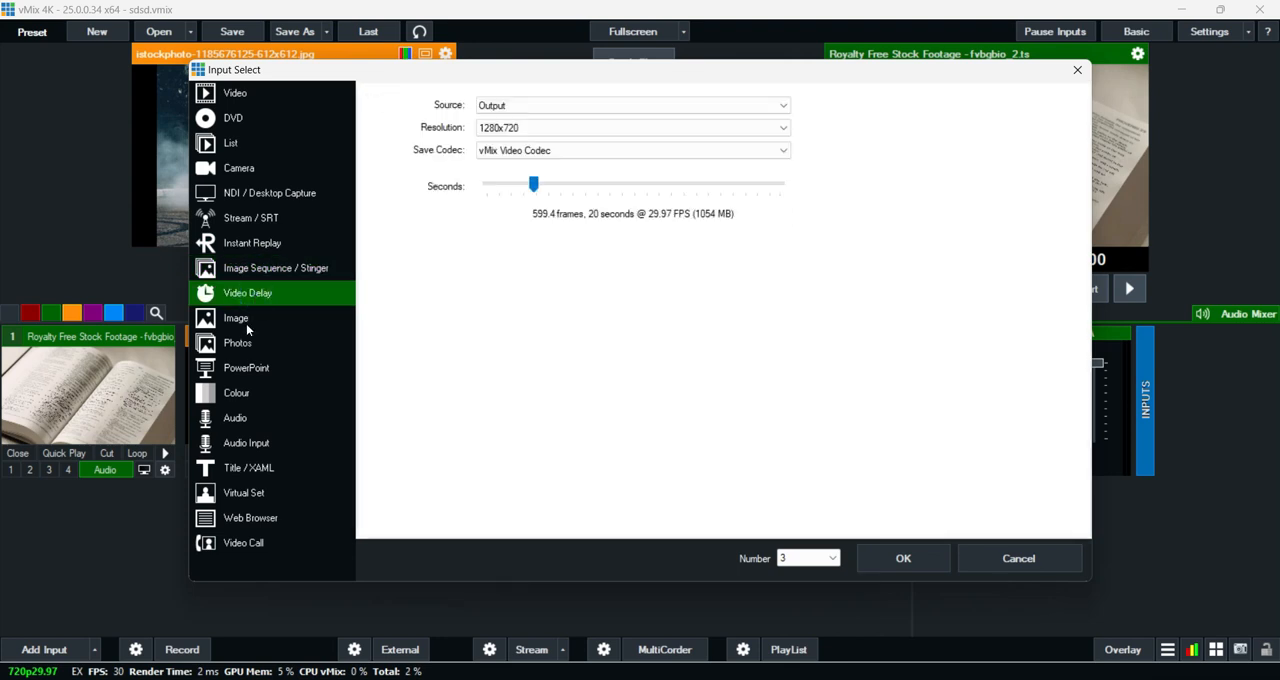
left_click(246, 321)
left_click(247, 369)
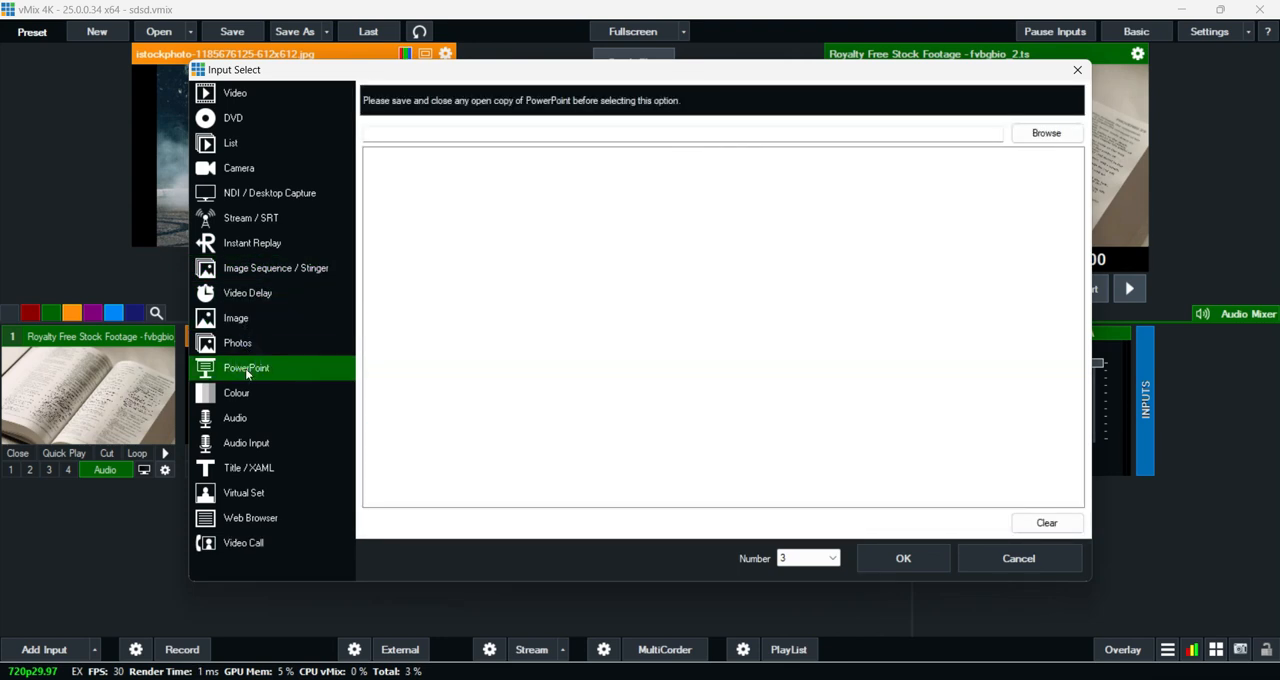
left_click(246, 393)
left_click(243, 421)
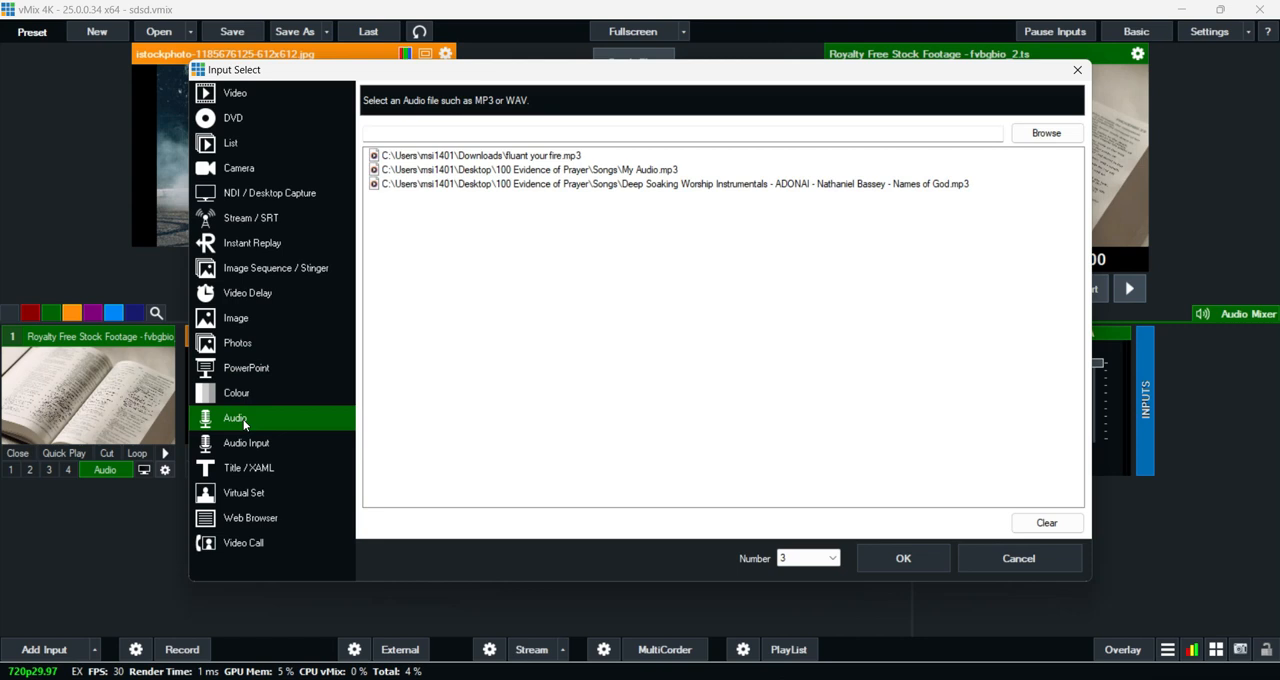
- Examine the Audio Input, Title / XAML, Virtual Set, Web Browser and Video Call input types, and cancel adding an input
left_click(259, 443)
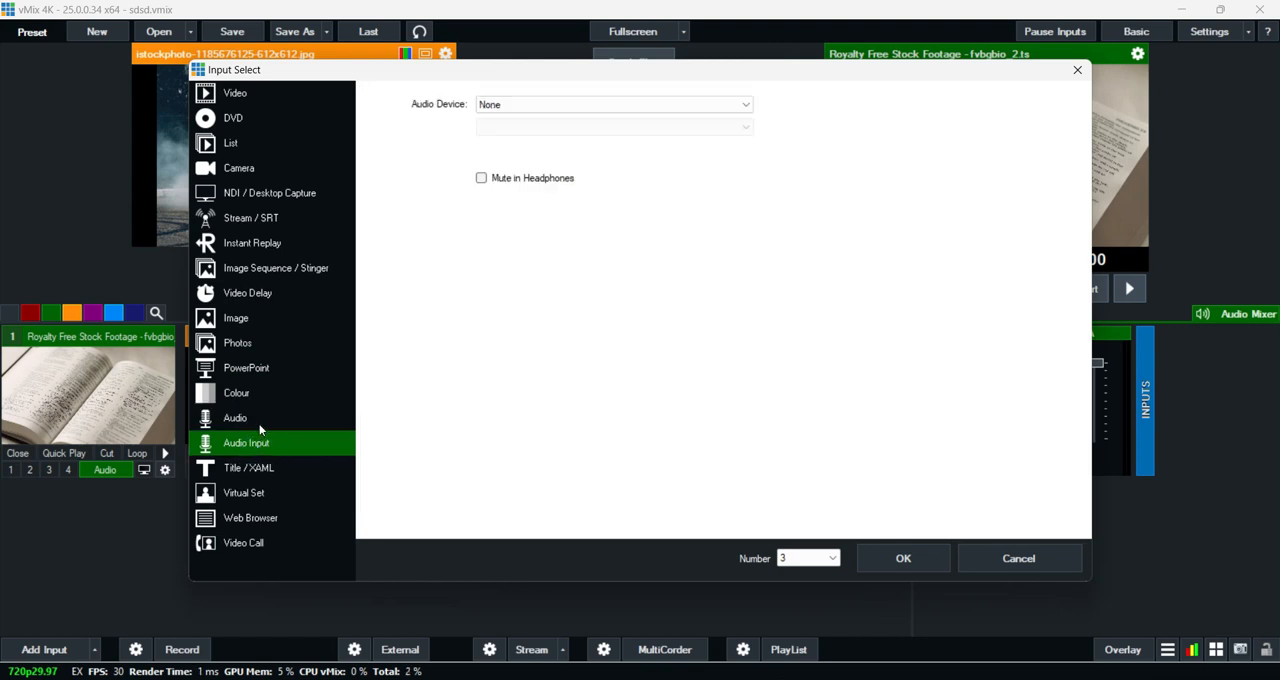
left_click(259, 424)
left_click(292, 443)
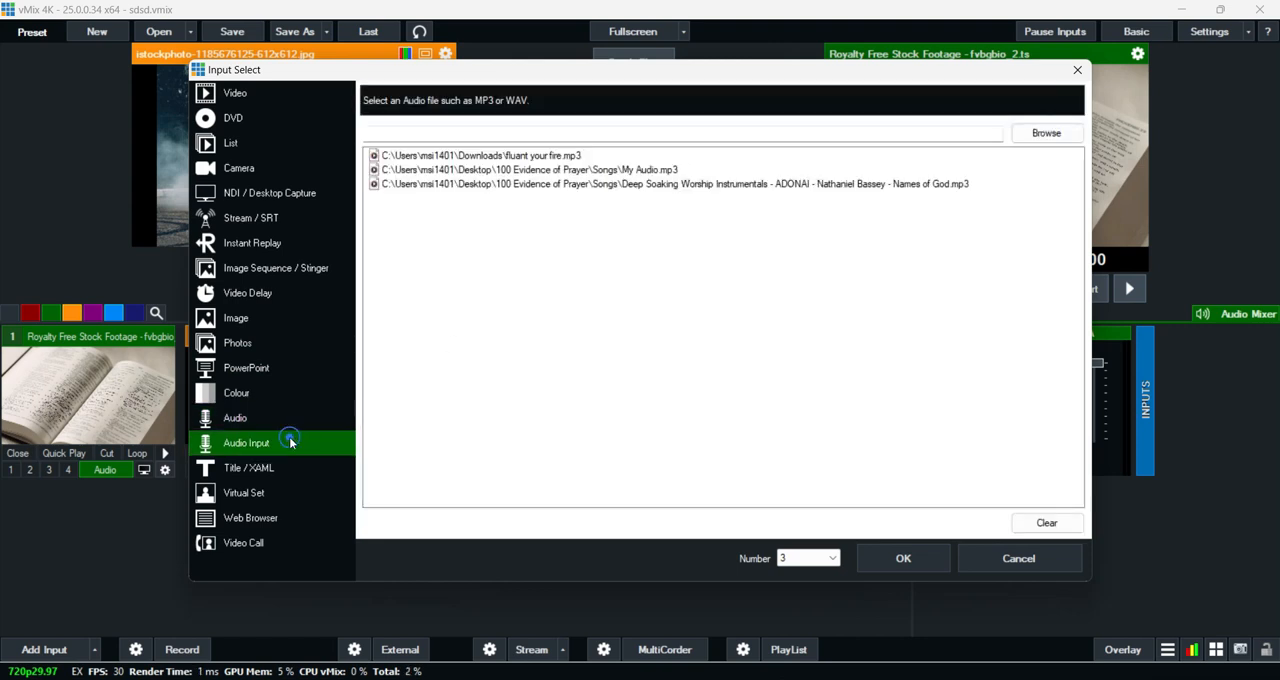
left_click(262, 472)
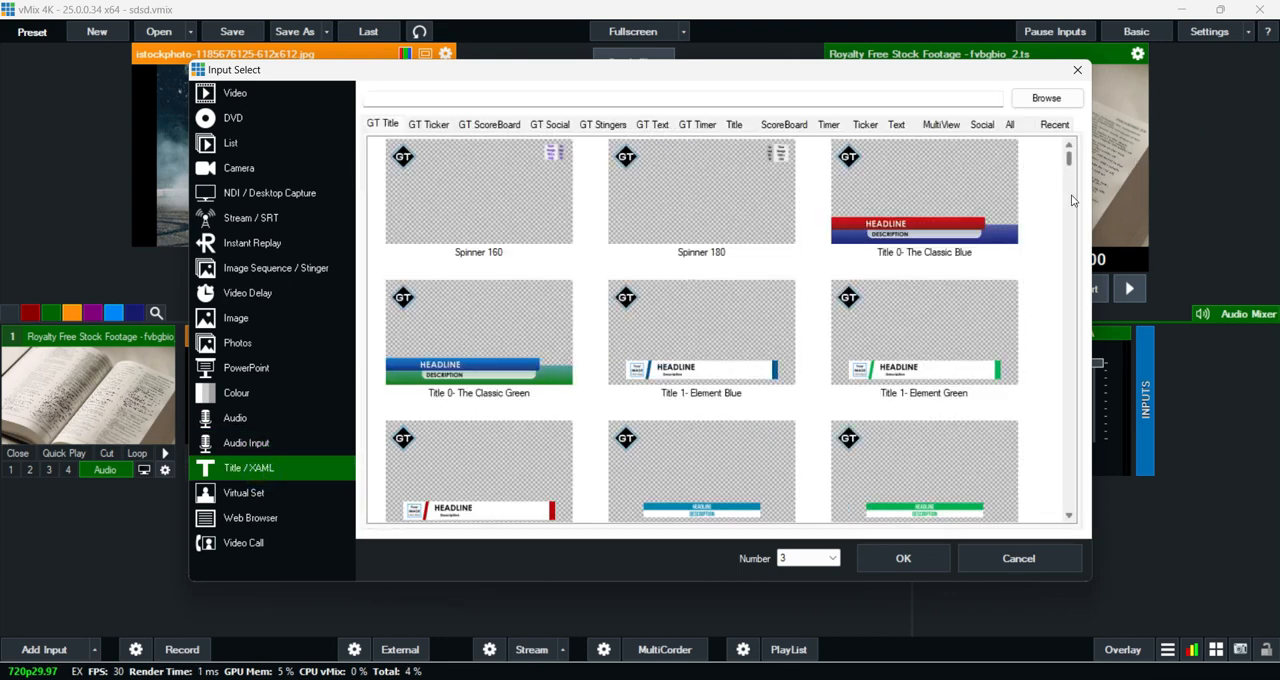
left_click(259, 494)
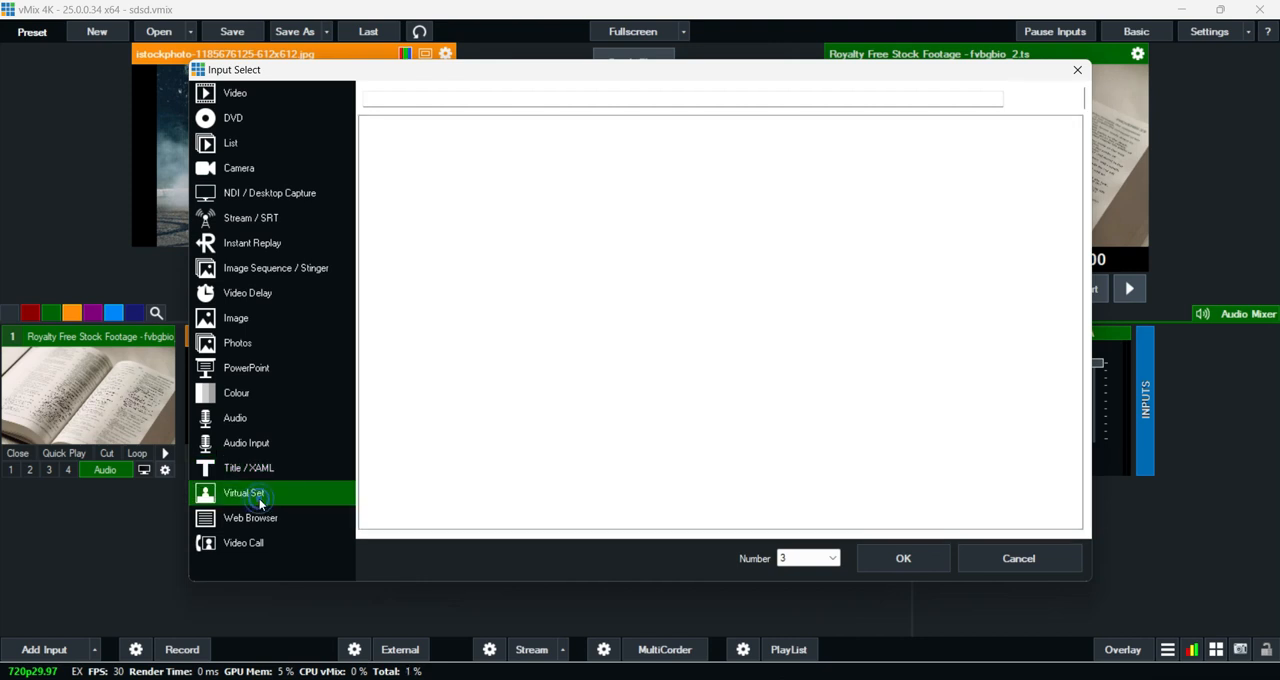
left_click(258, 522)
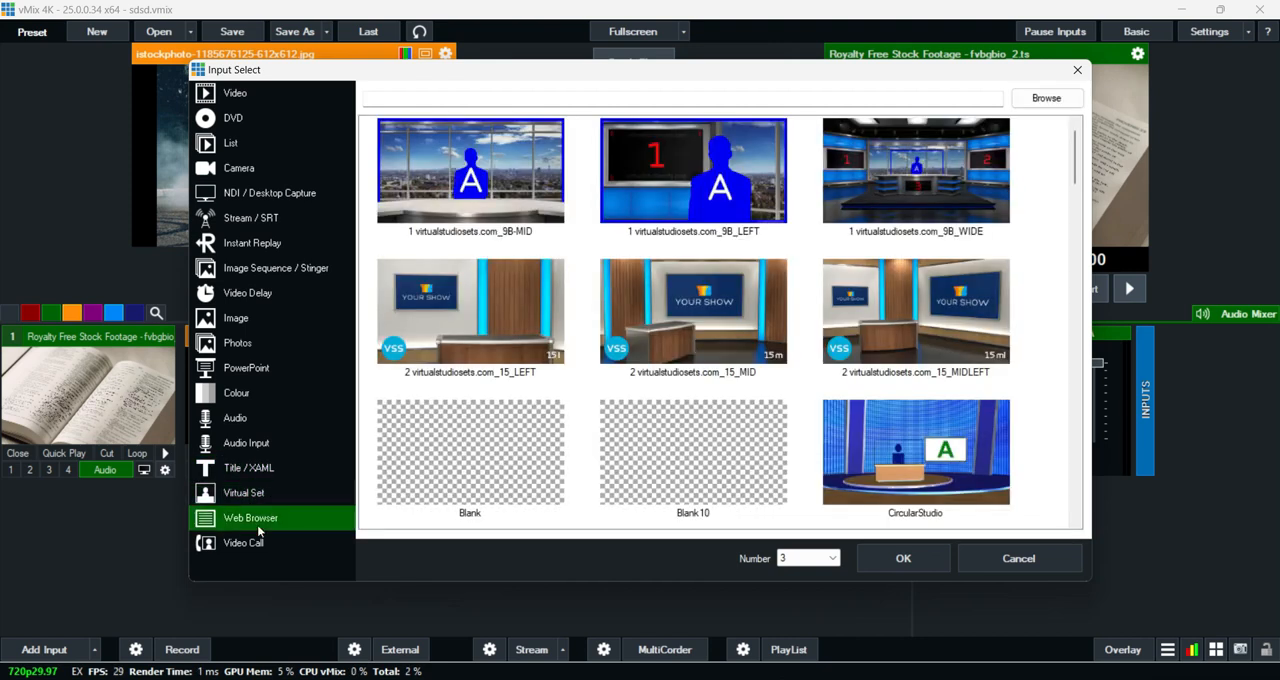
left_click(266, 550)
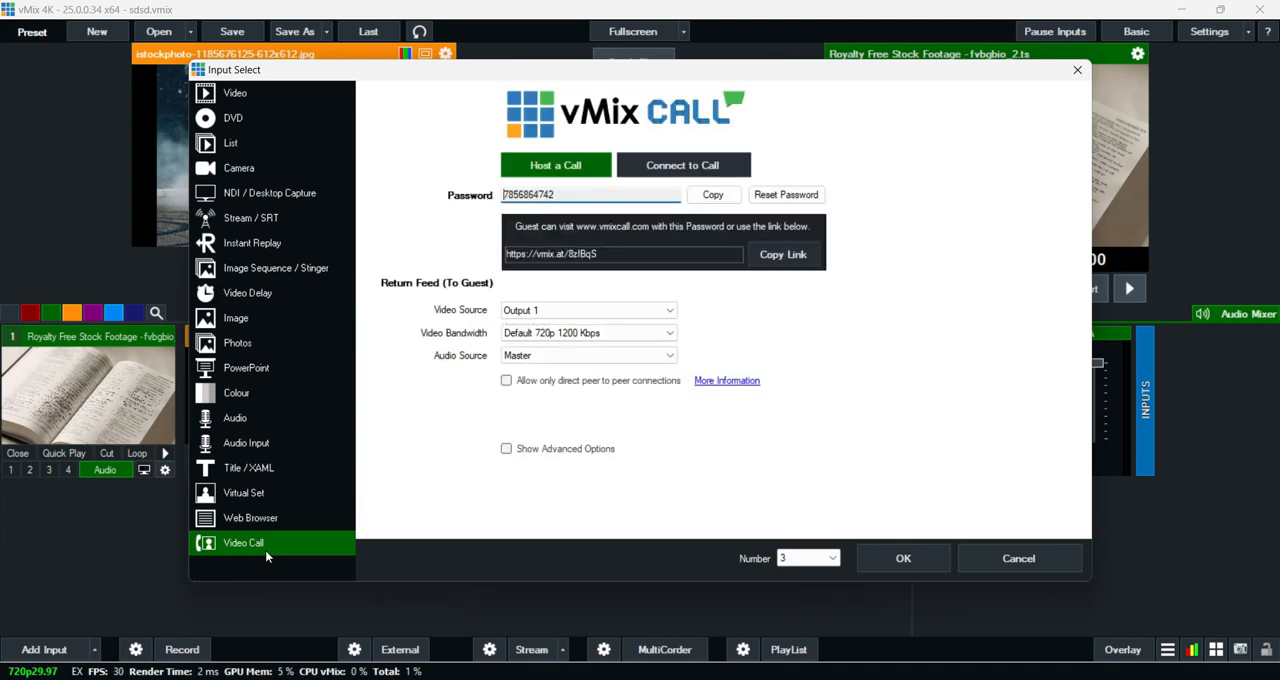
left_click(1022, 565)
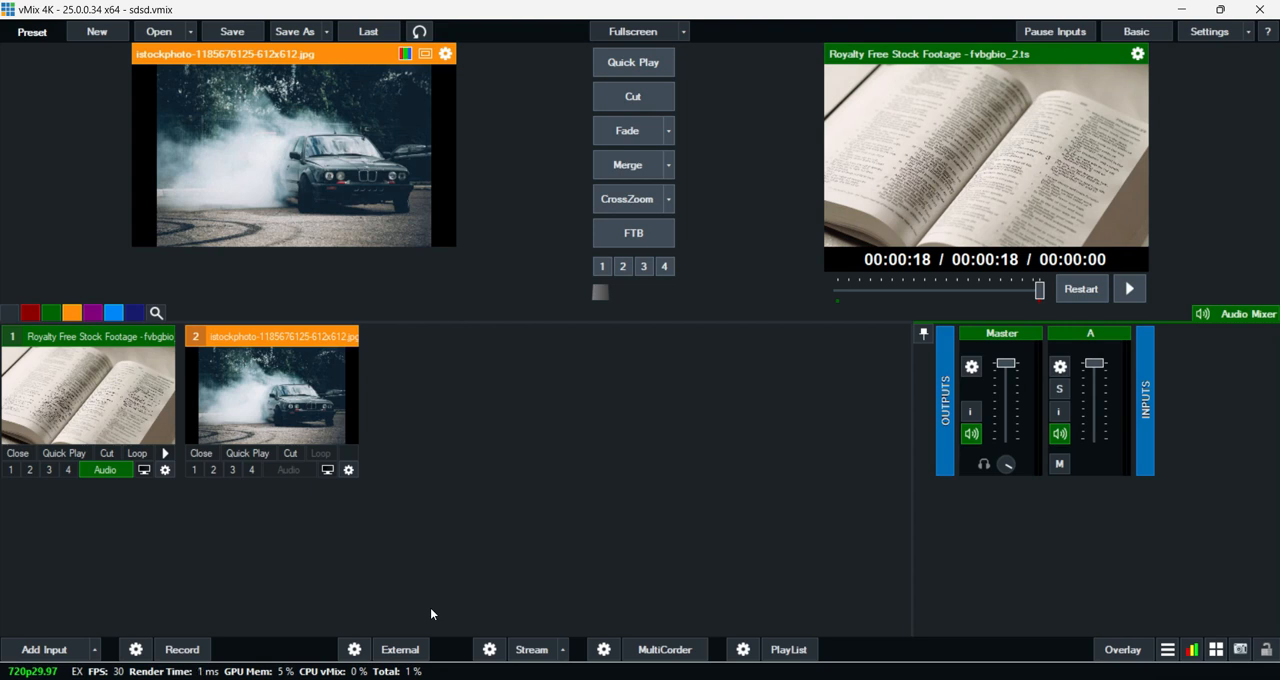
- Review the streaming settings and the overlay settings, closing each of them
left_click(489, 650)
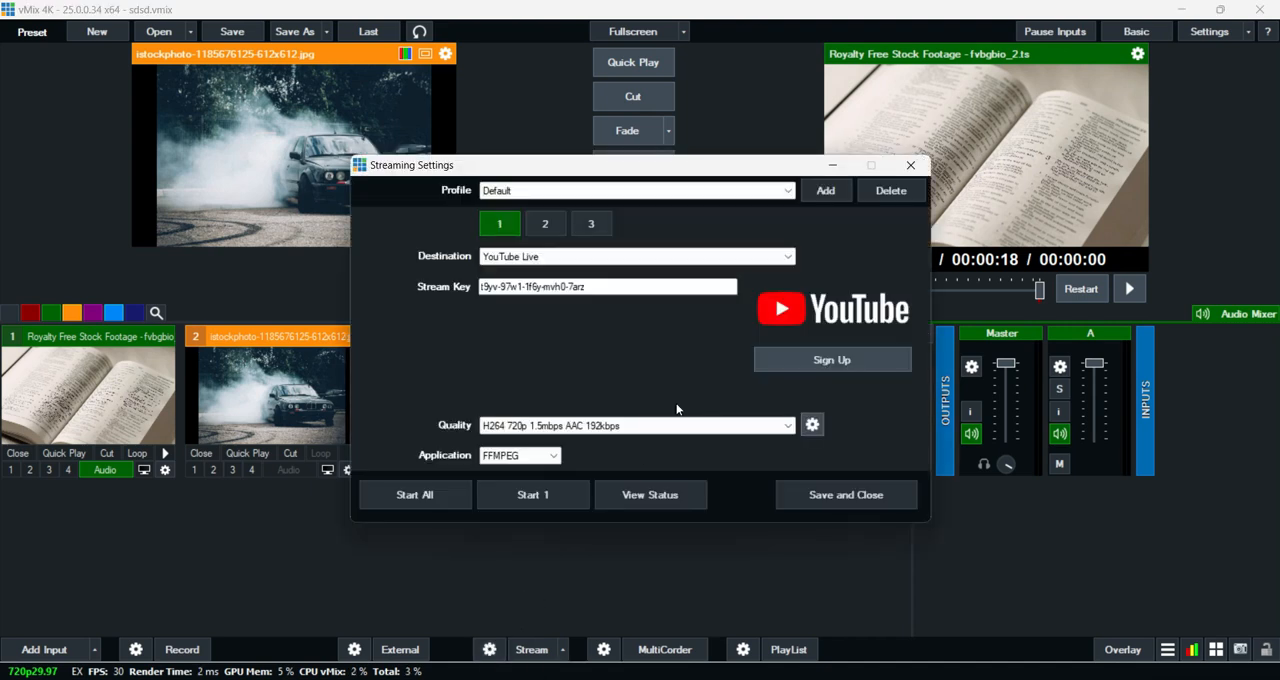
left_click(913, 165)
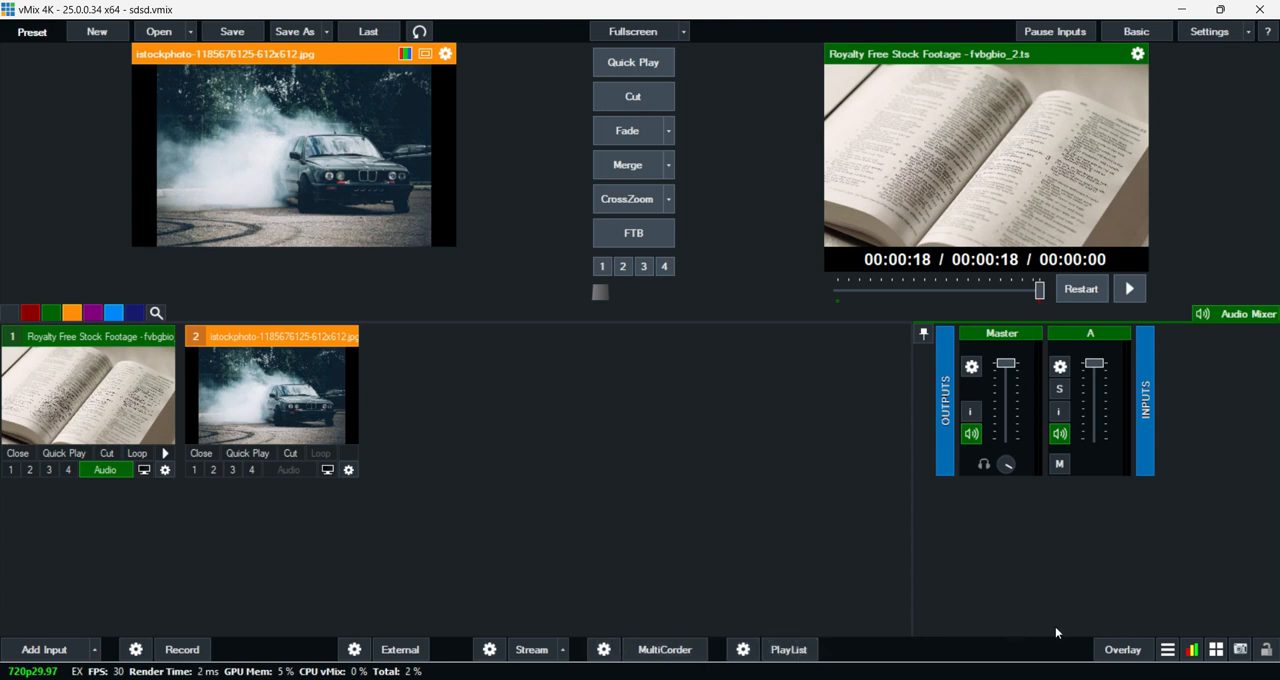
left_click(1128, 652)
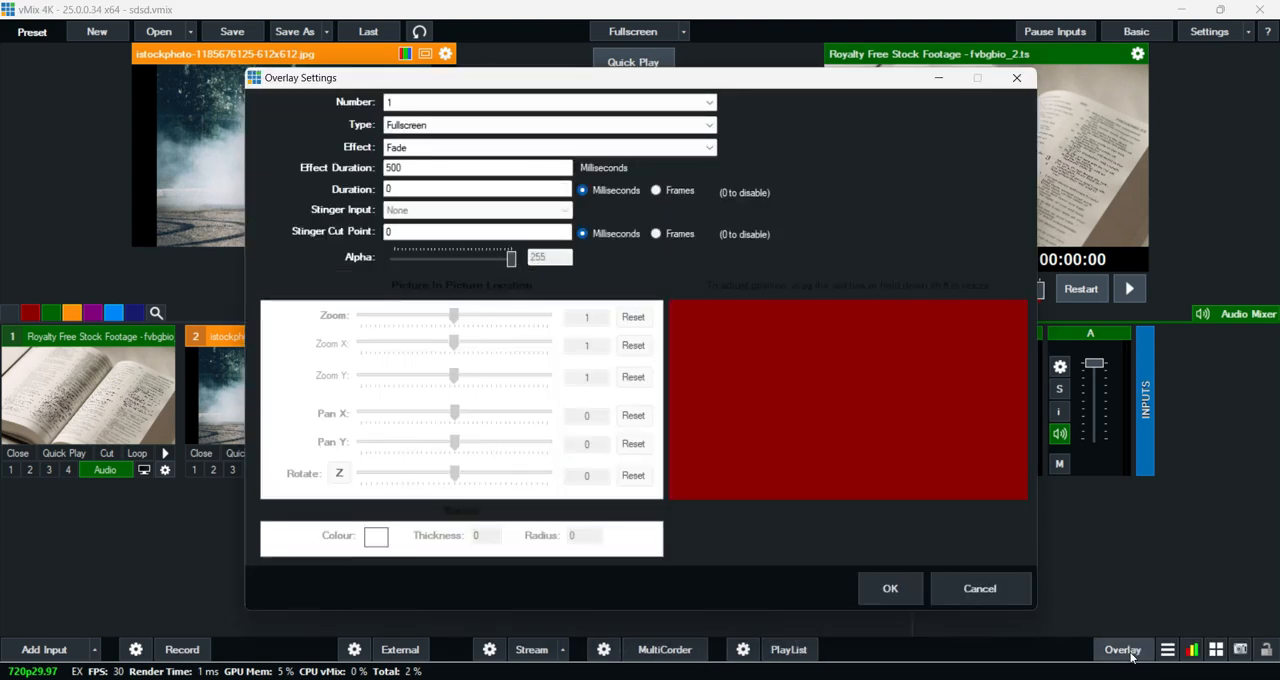
left_click(1017, 77)
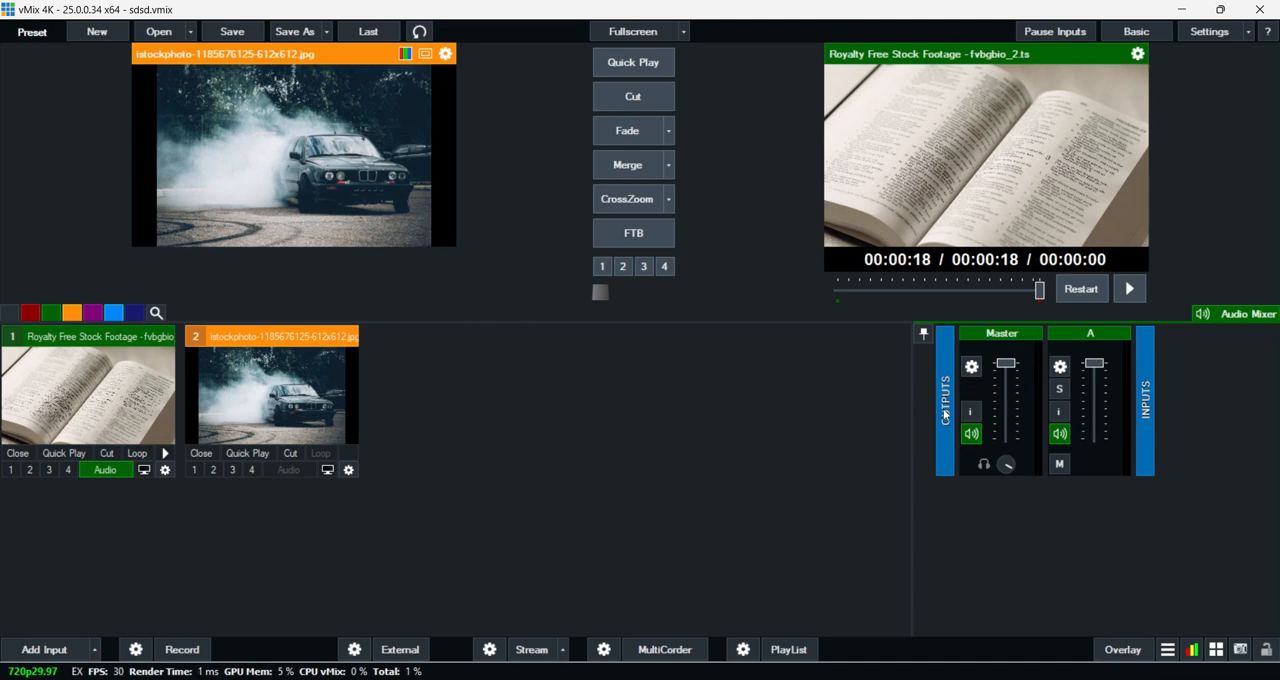
mouse_move(1012, 374)
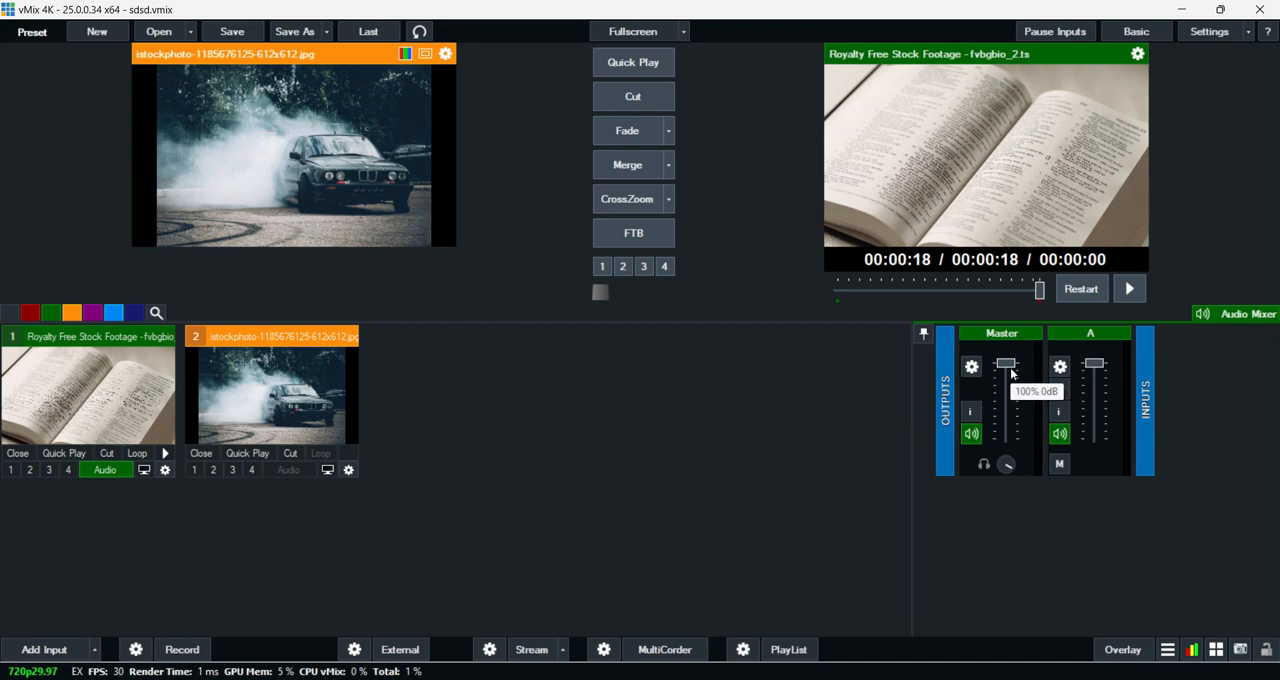